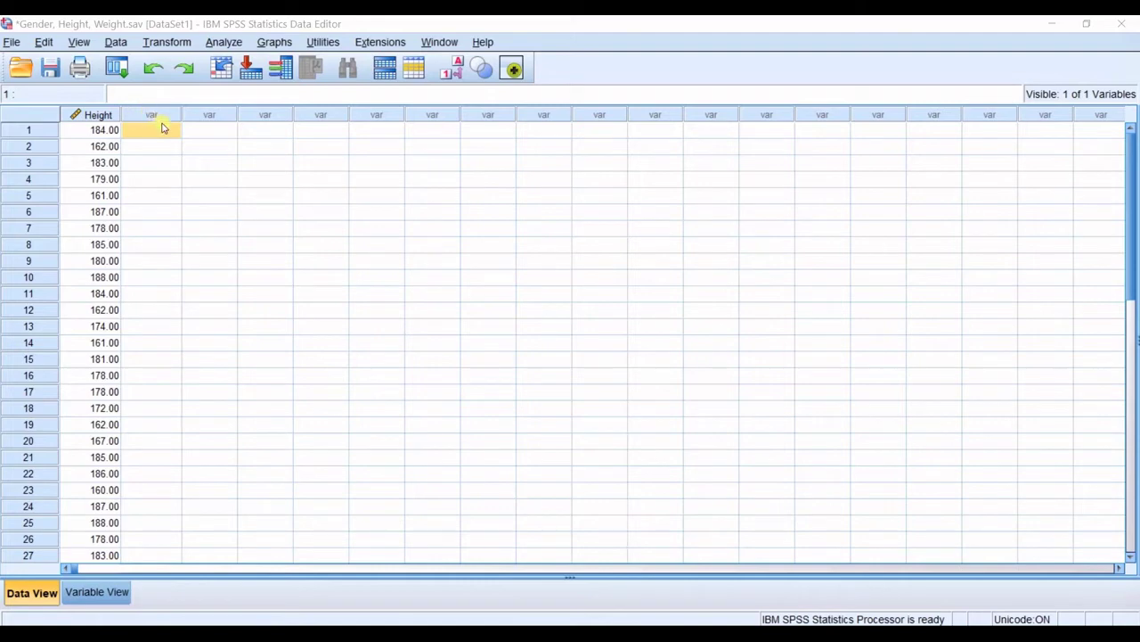
Run a Frequencies analysis of Height showing only the mean, then discard that output unsaved
scroll(107, 134, down, 2)
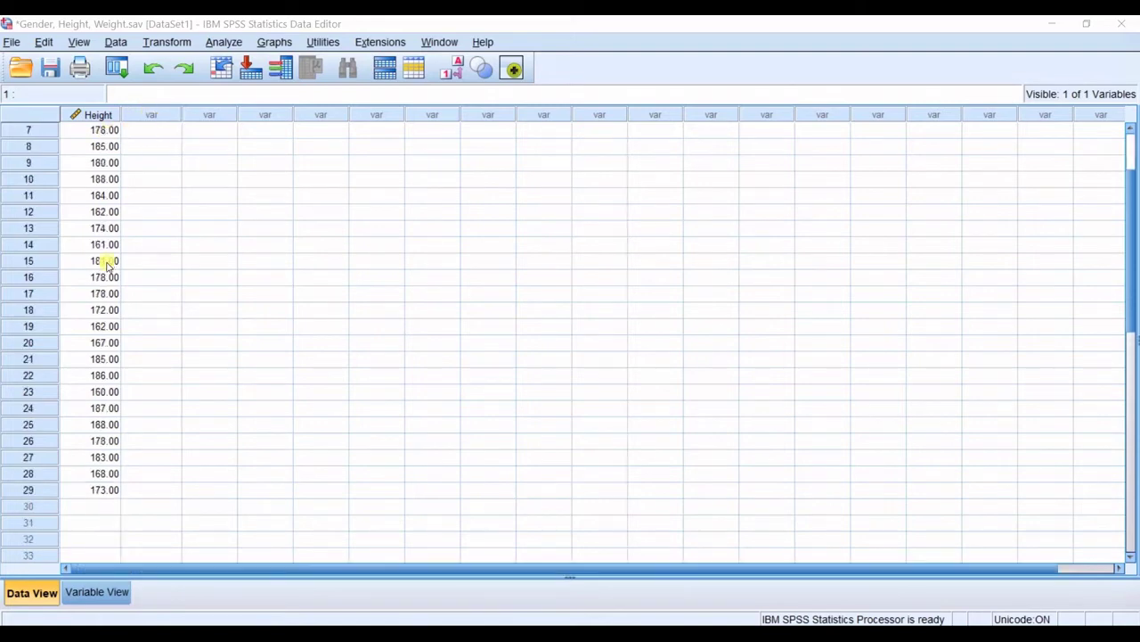
scroll(107, 261, up, 2)
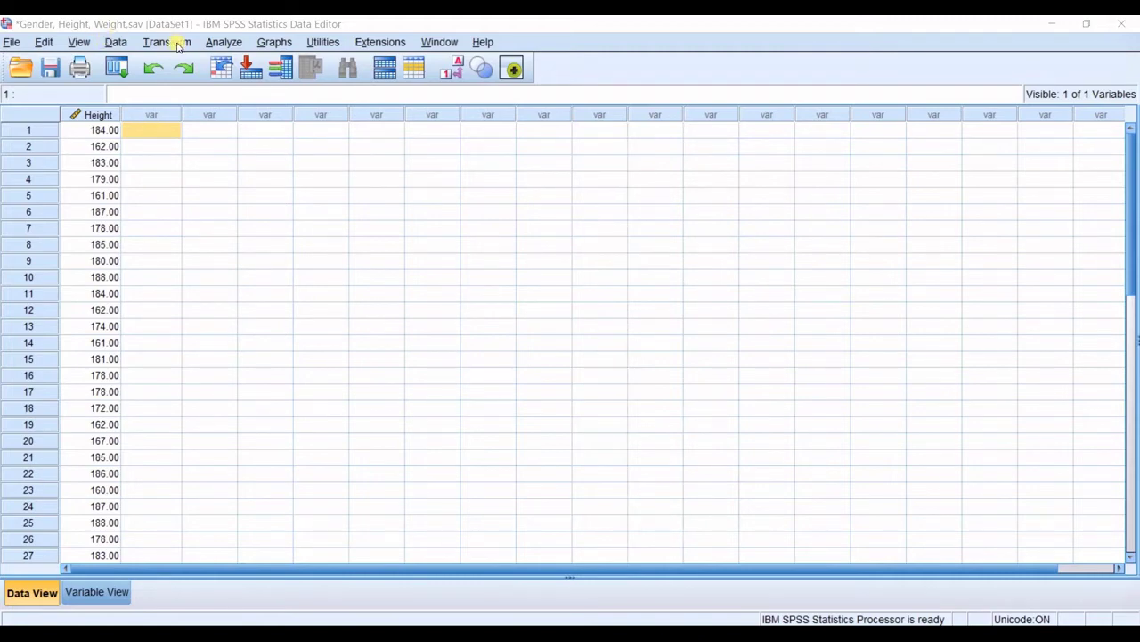
click(230, 43)
mouse_move(285, 86)
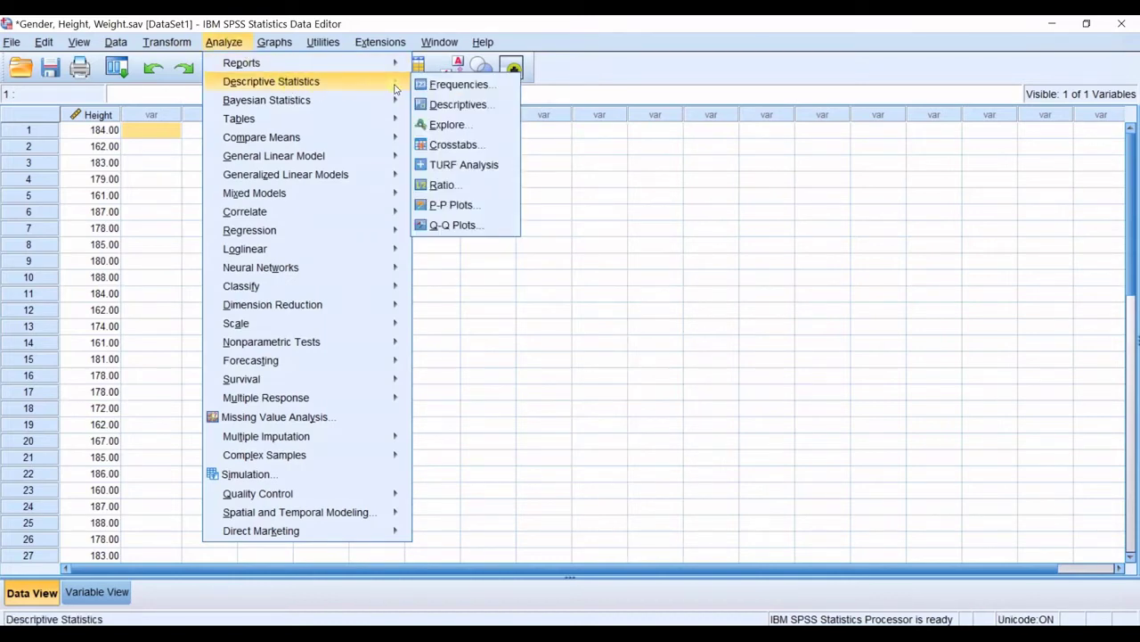
click(485, 88)
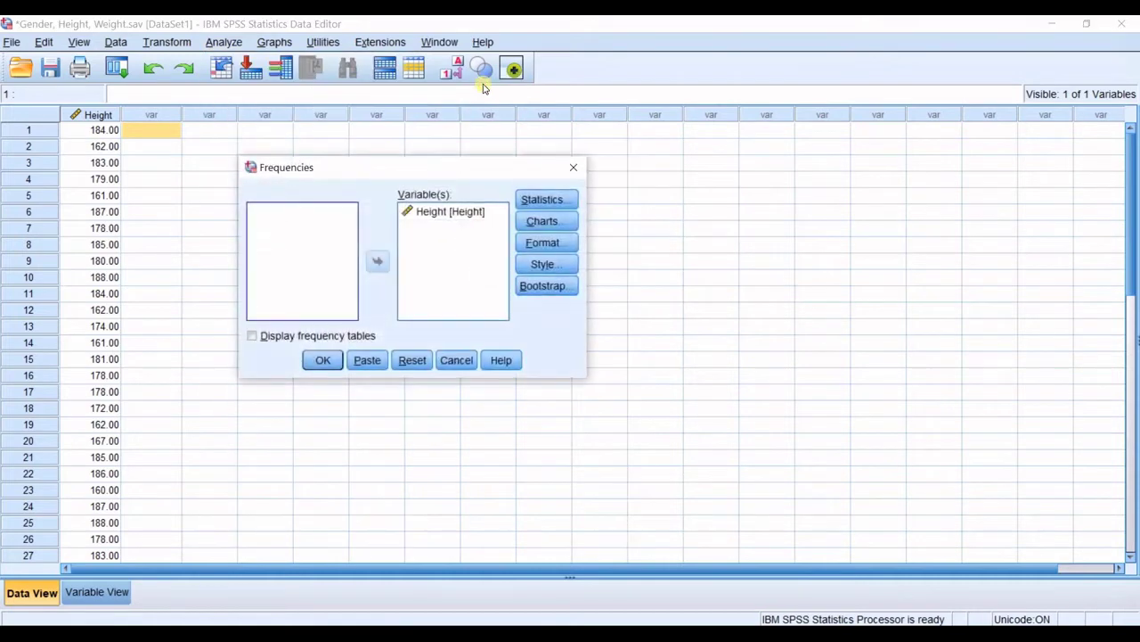
click(542, 199)
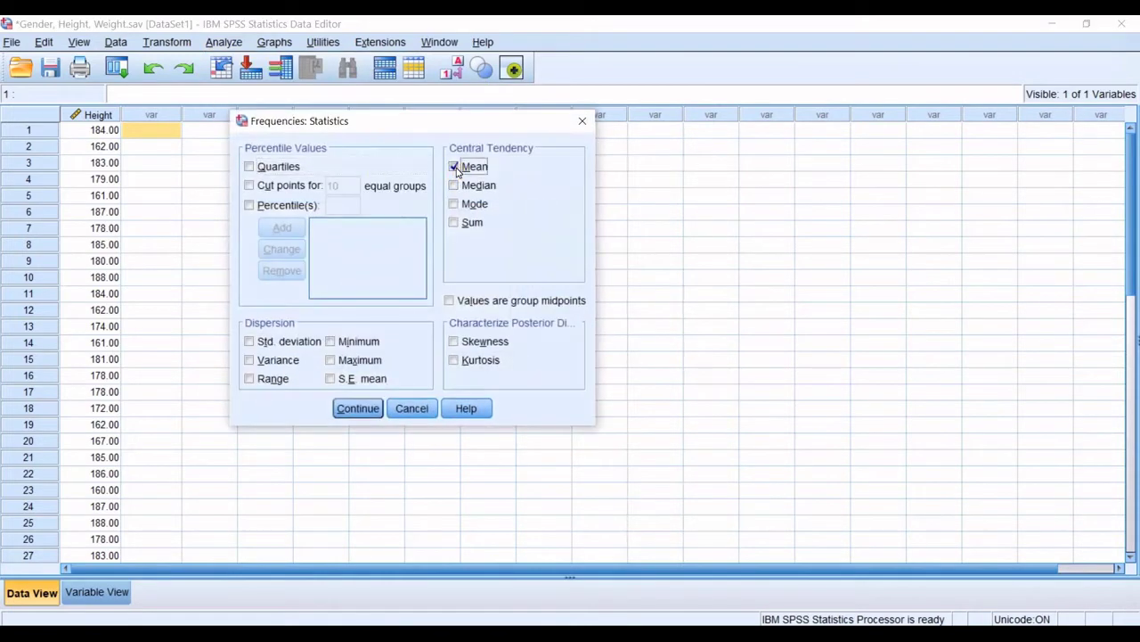
click(366, 408)
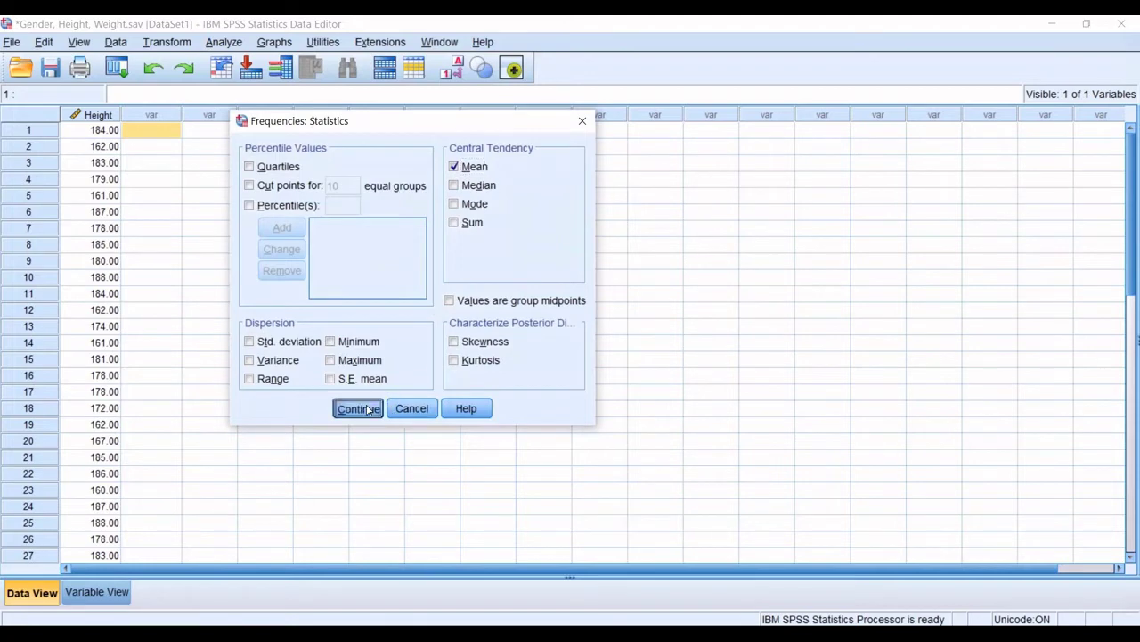
click(250, 337)
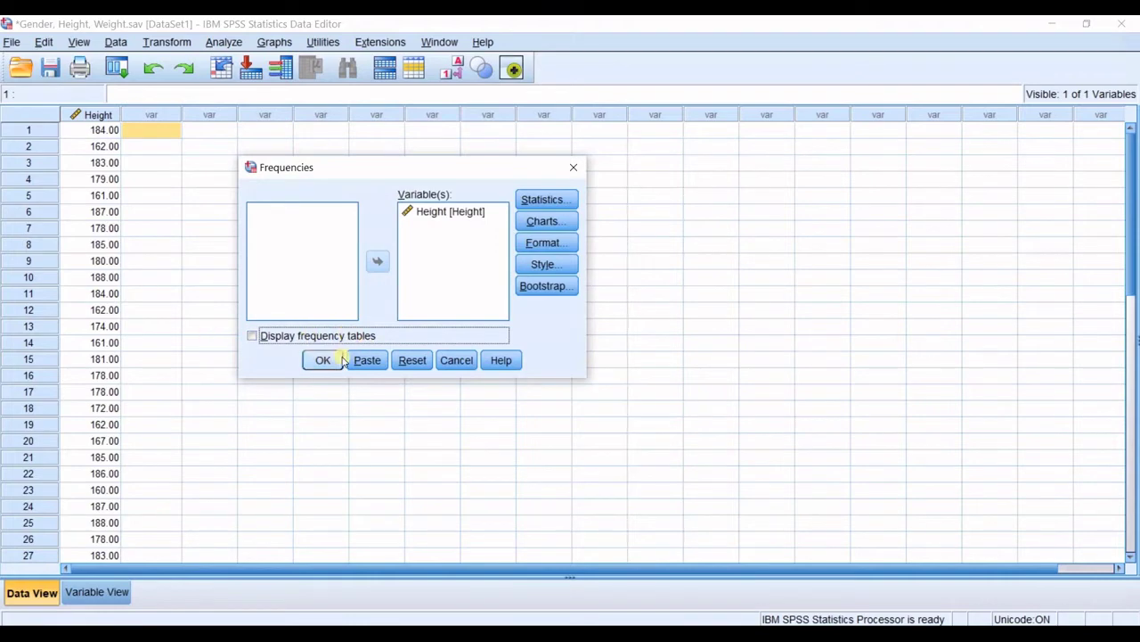
click(327, 360)
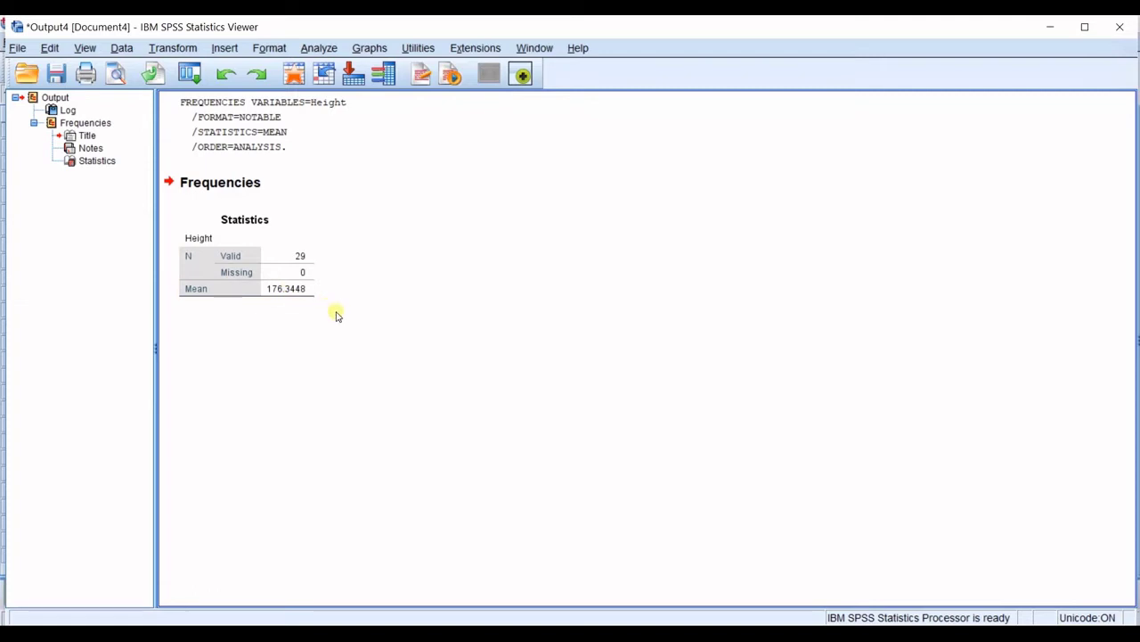
click(1120, 27)
click(571, 351)
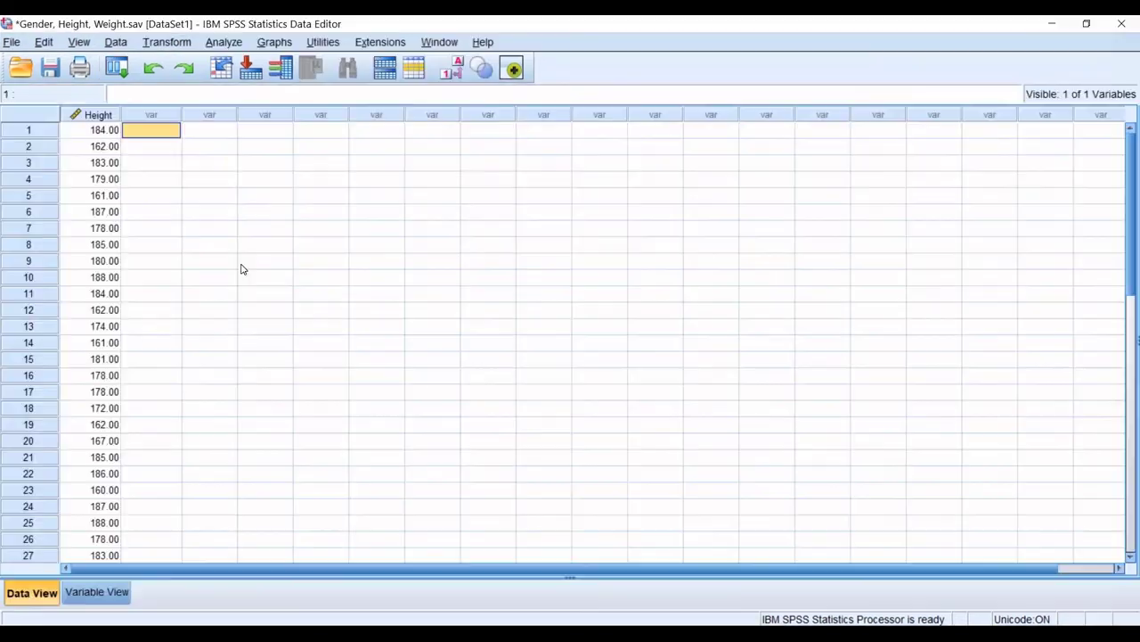
Set up a One-Sample T Test with Height as the test variable and view its Options
click(223, 42)
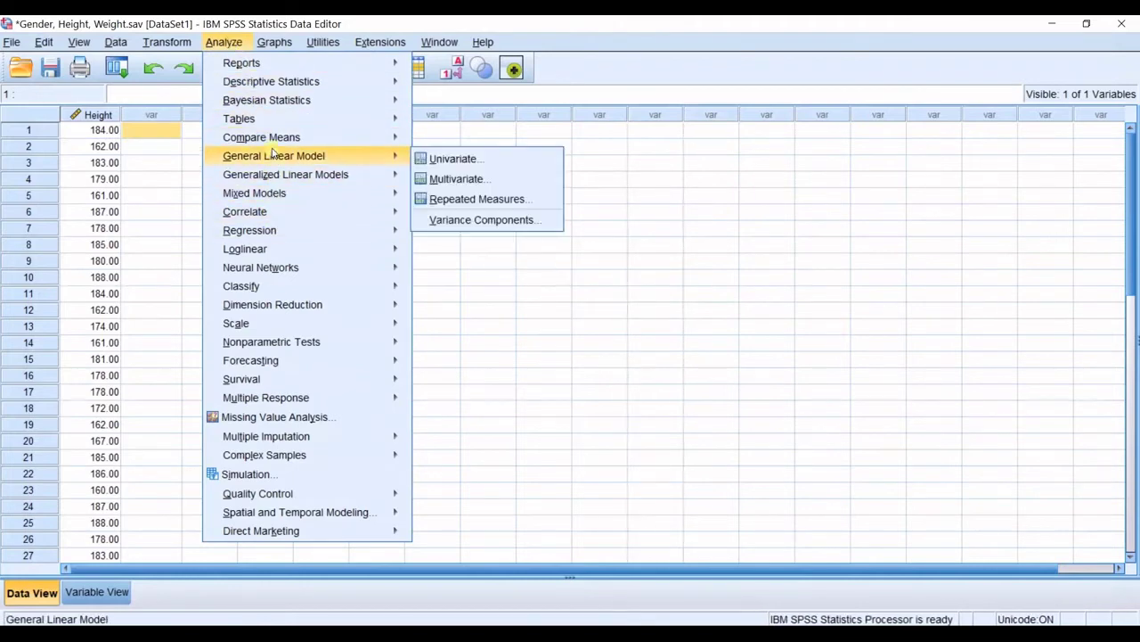
mouse_move(392, 135)
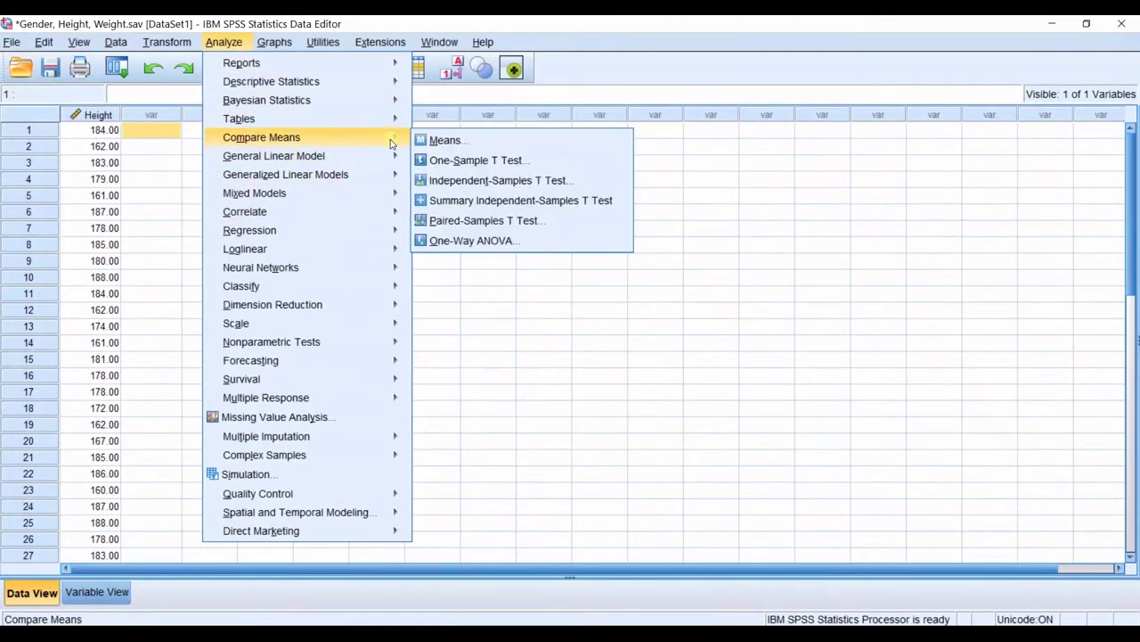
click(453, 160)
drag(533, 241, 249, 149)
click(278, 185)
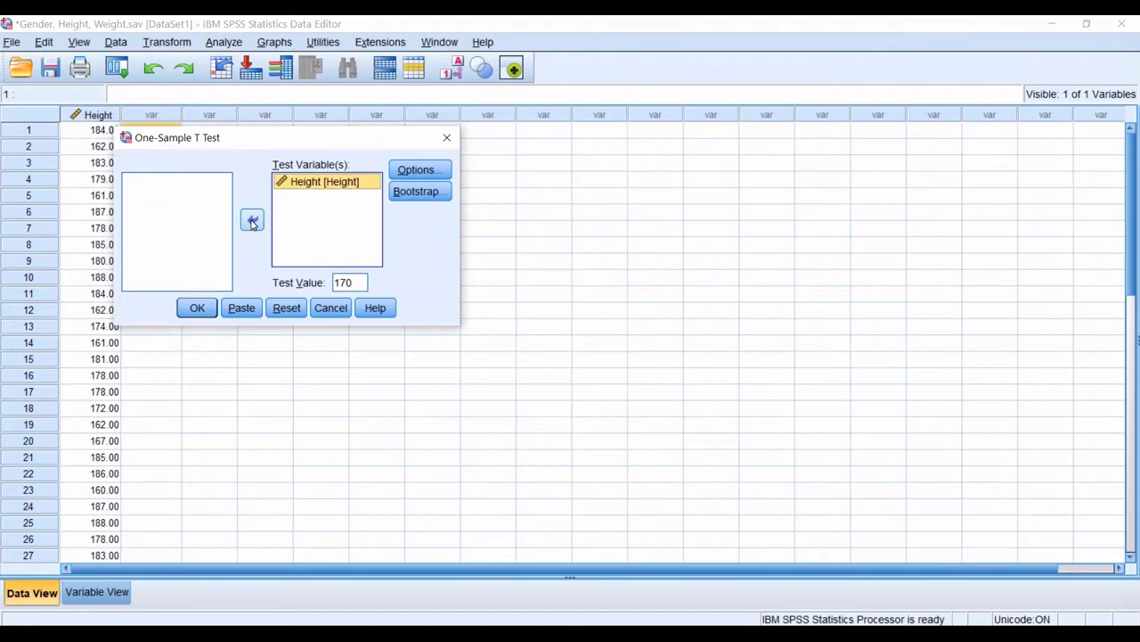
click(252, 219)
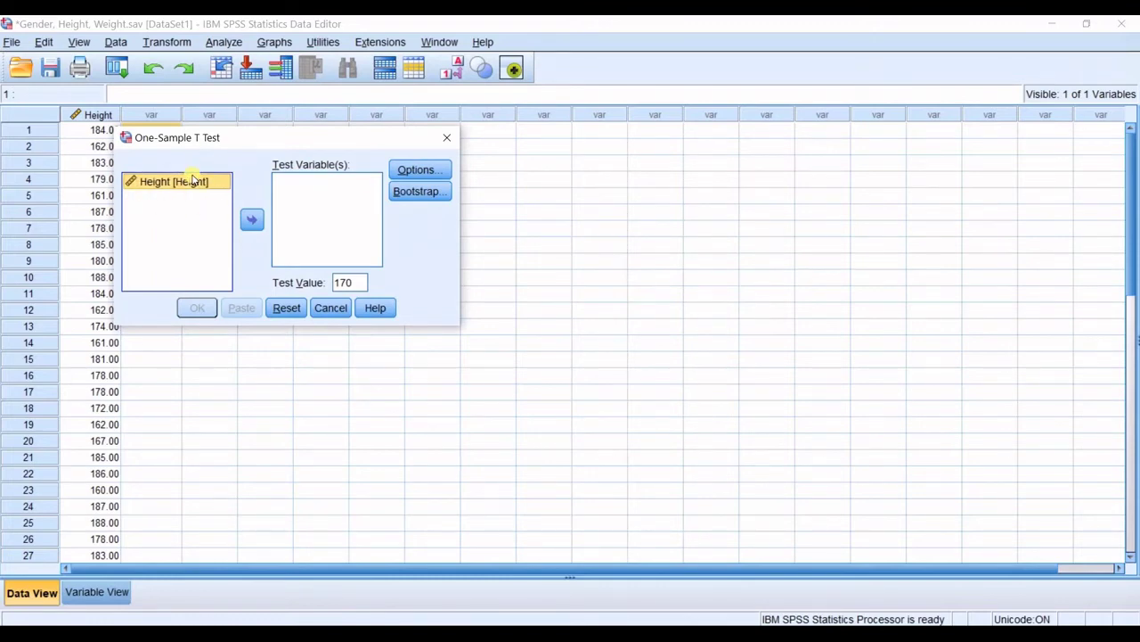
click(252, 221)
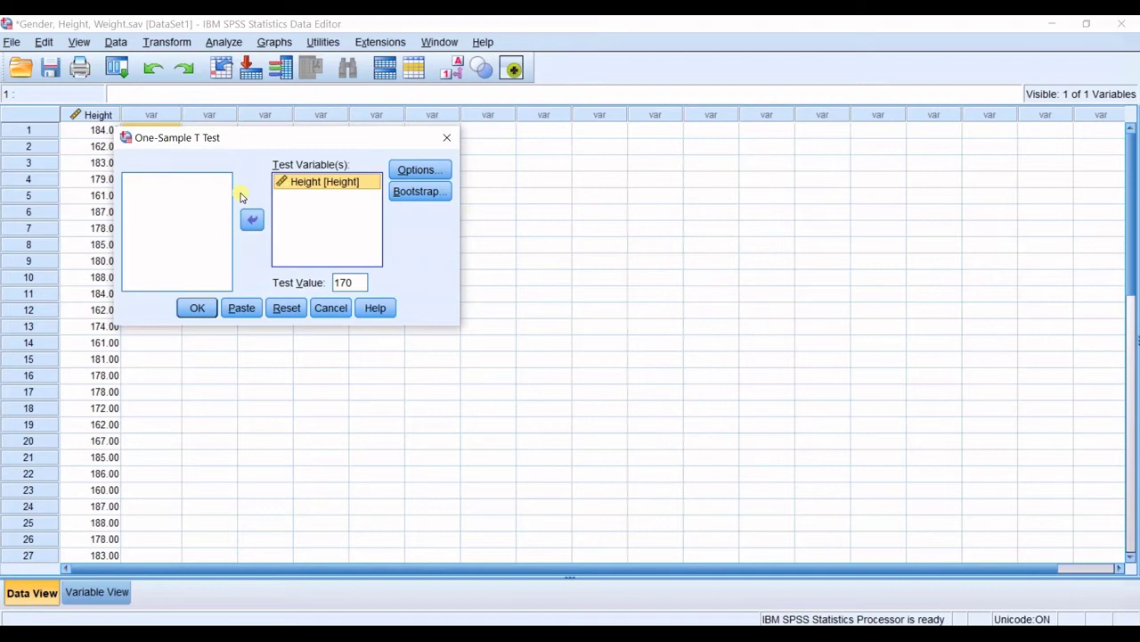
click(416, 171)
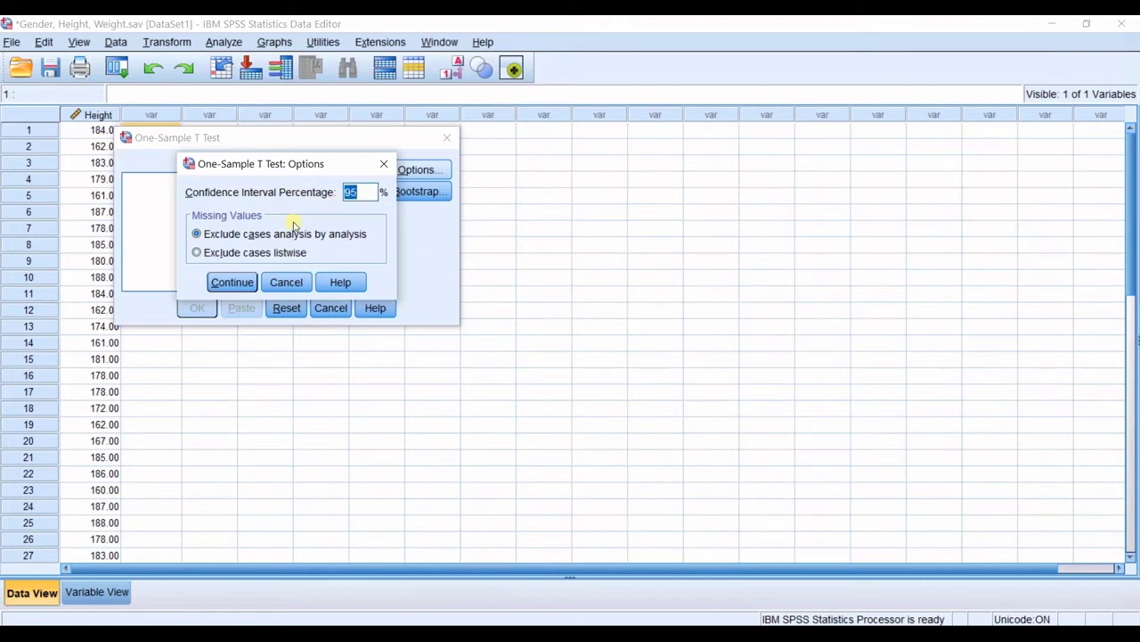
Keep the 95% confidence interval and enter 170 as the test value
click(218, 281)
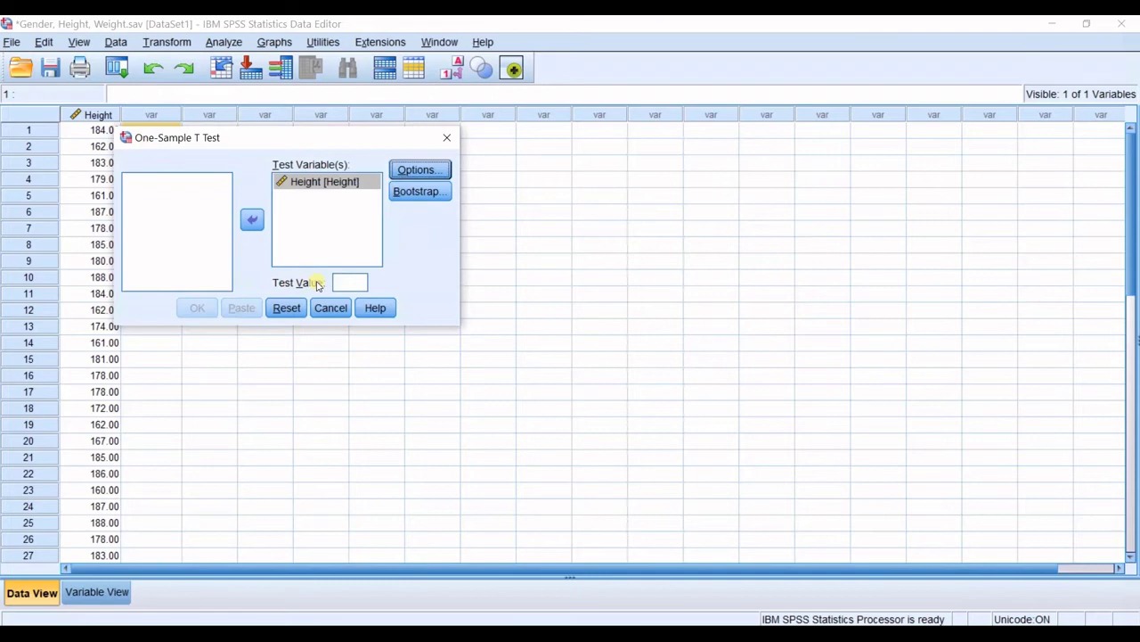
click(362, 282)
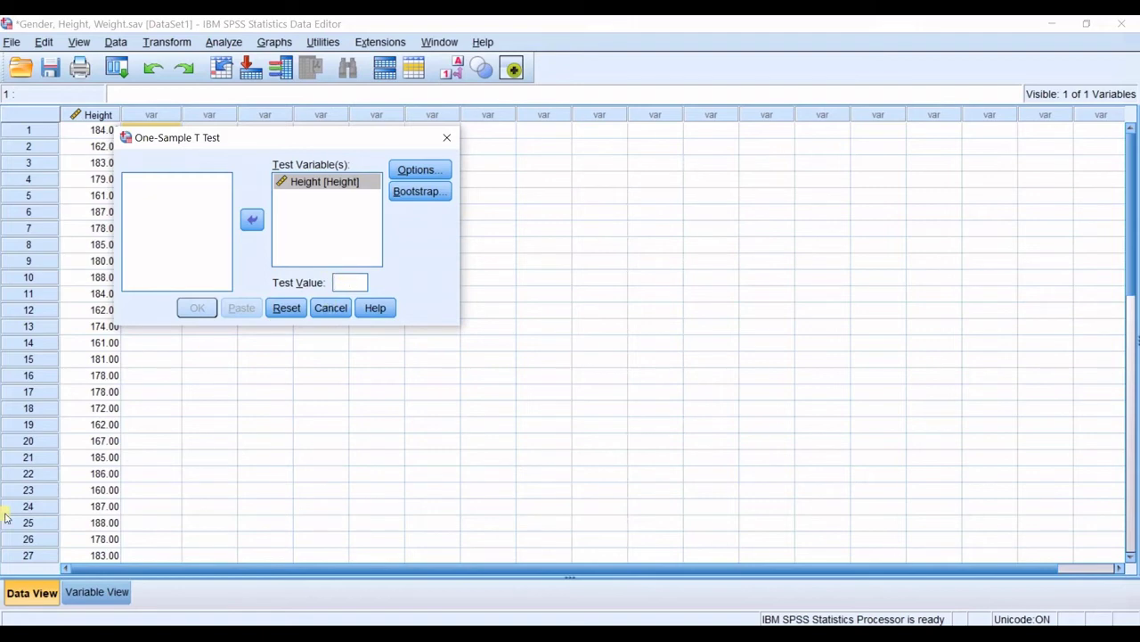
text(170)
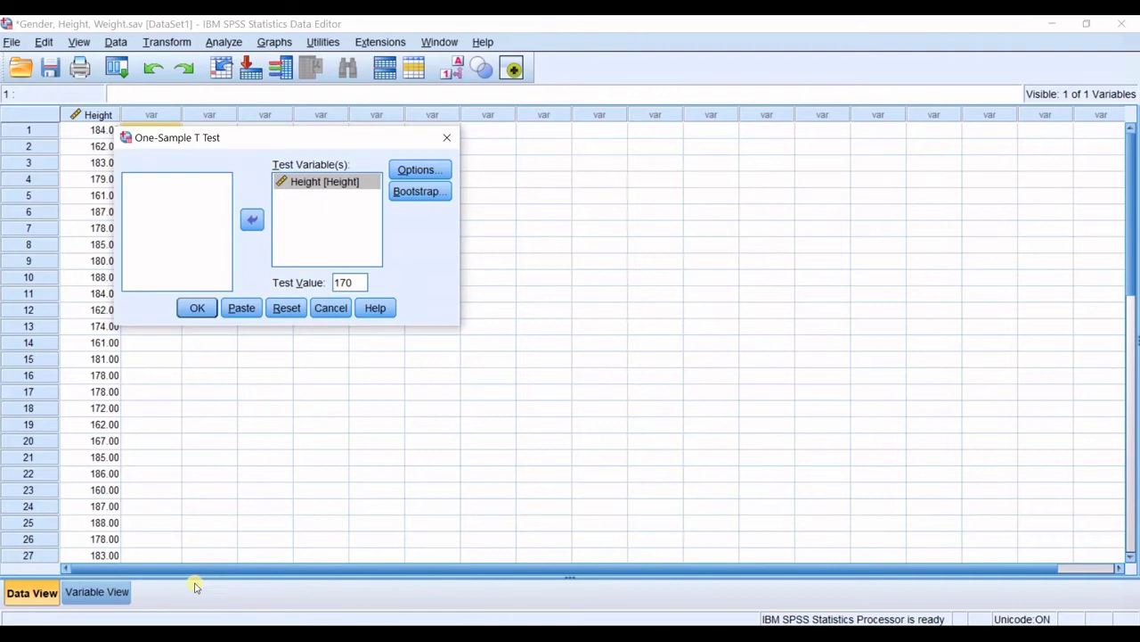
Run the Height t-test (t = 3.581, df 28, Sig. .001) and launch Paint
click(199, 316)
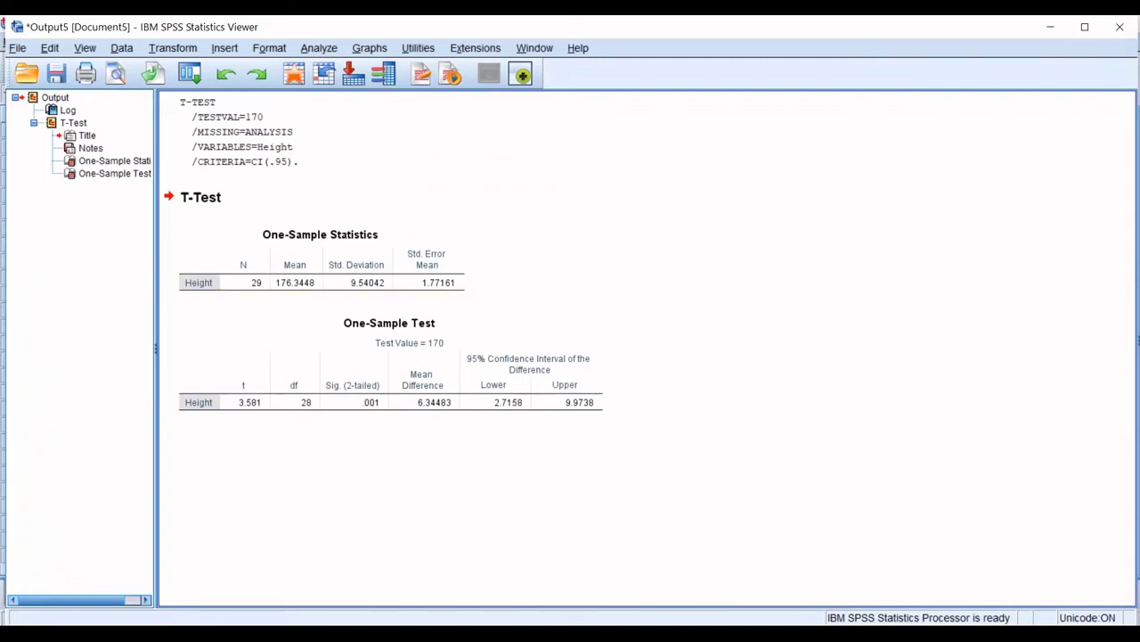
key(super)
text(p)
click(221, 255)
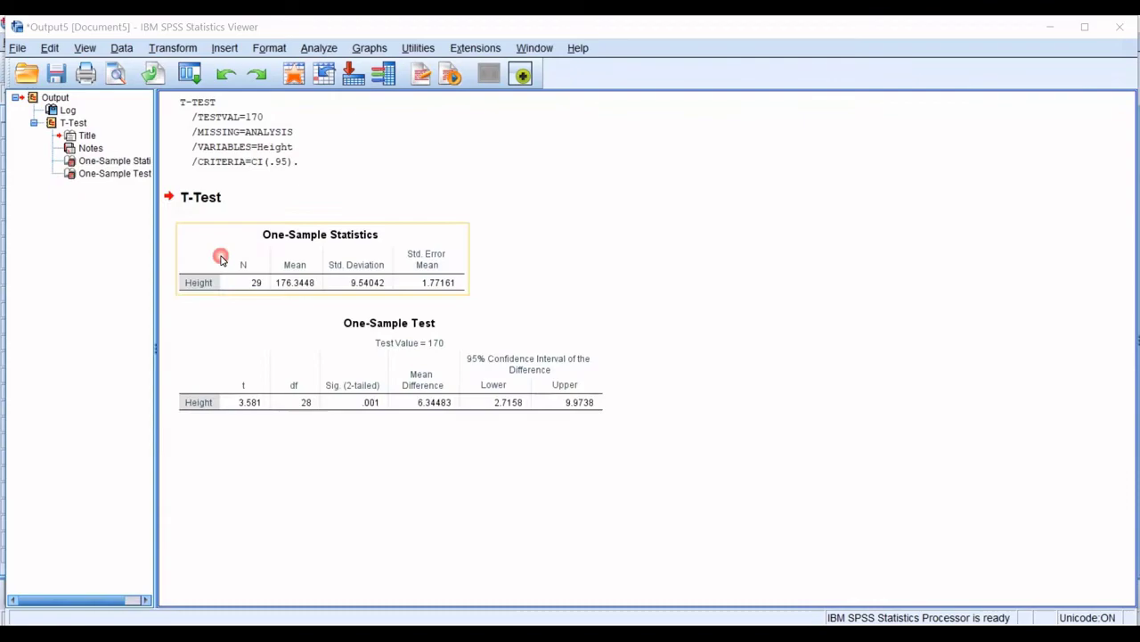
Resize and move Paint beside the SPSS results table and select the pencil tool
click(1085, 23)
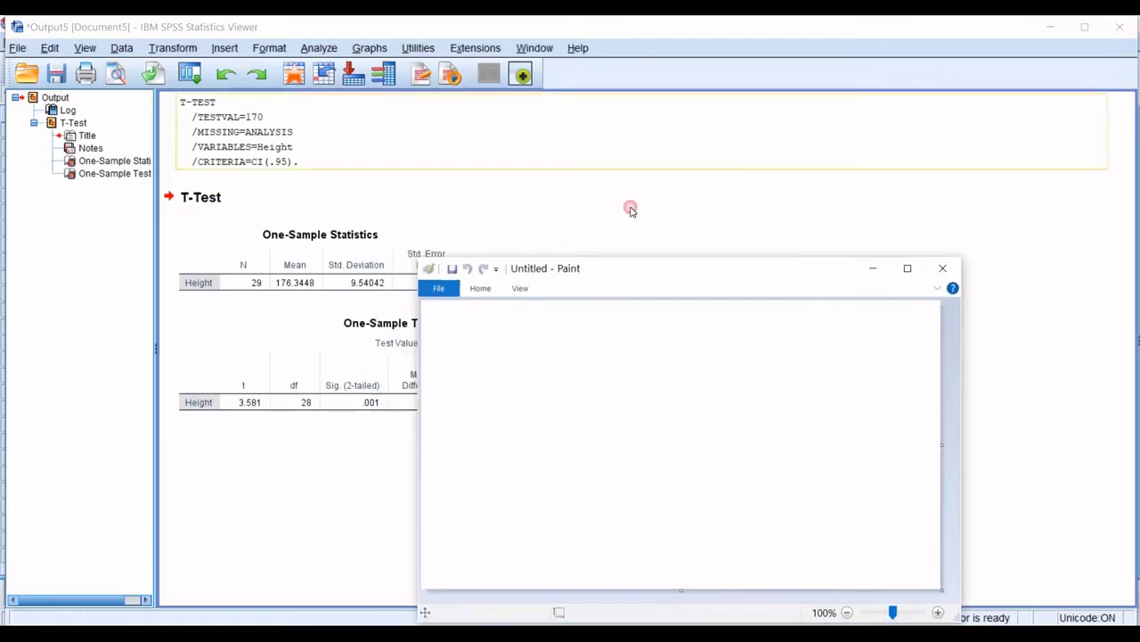
double_click(664, 260)
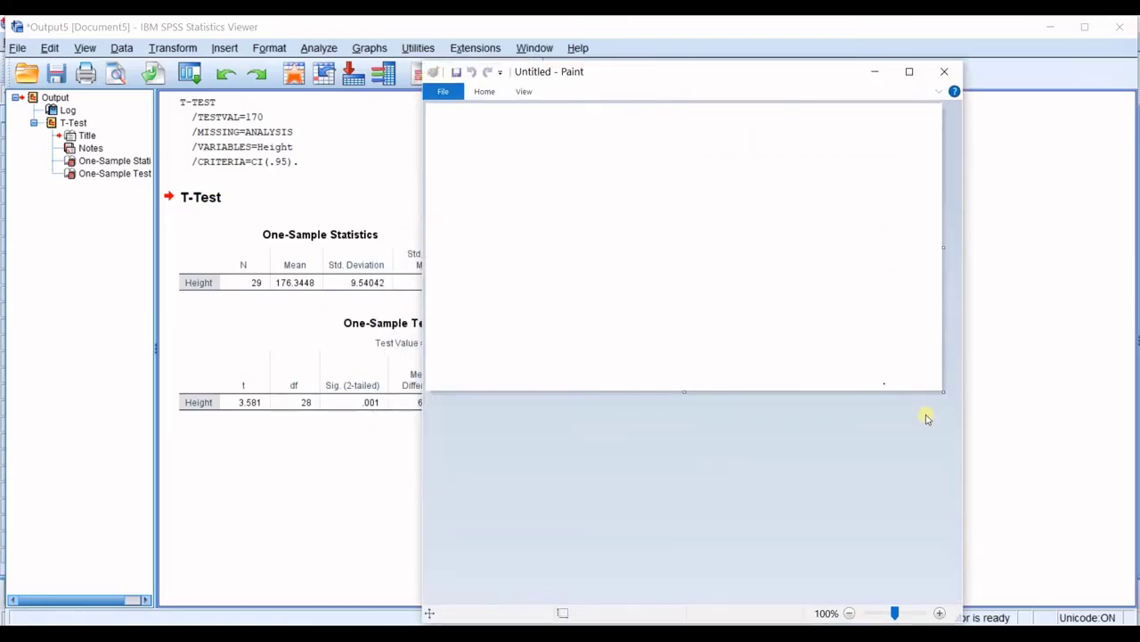
mouse_move(944, 390)
mouse_down()
mouse_move(947, 543)
mouse_move(992, 606)
mouse_up()
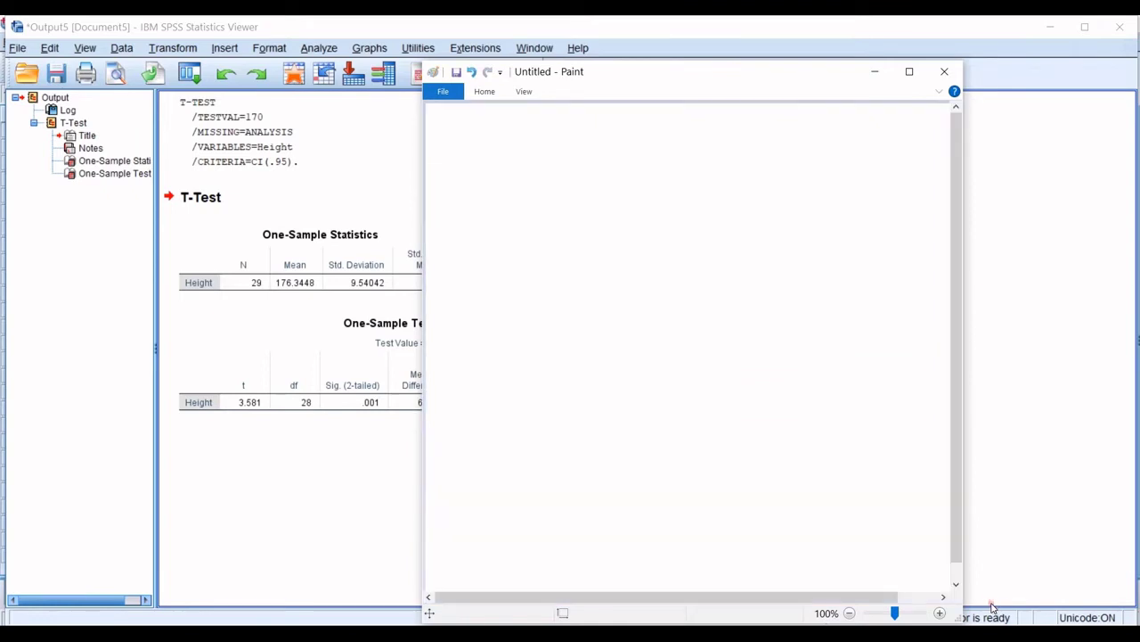
drag(655, 83, 781, 85)
click(602, 98)
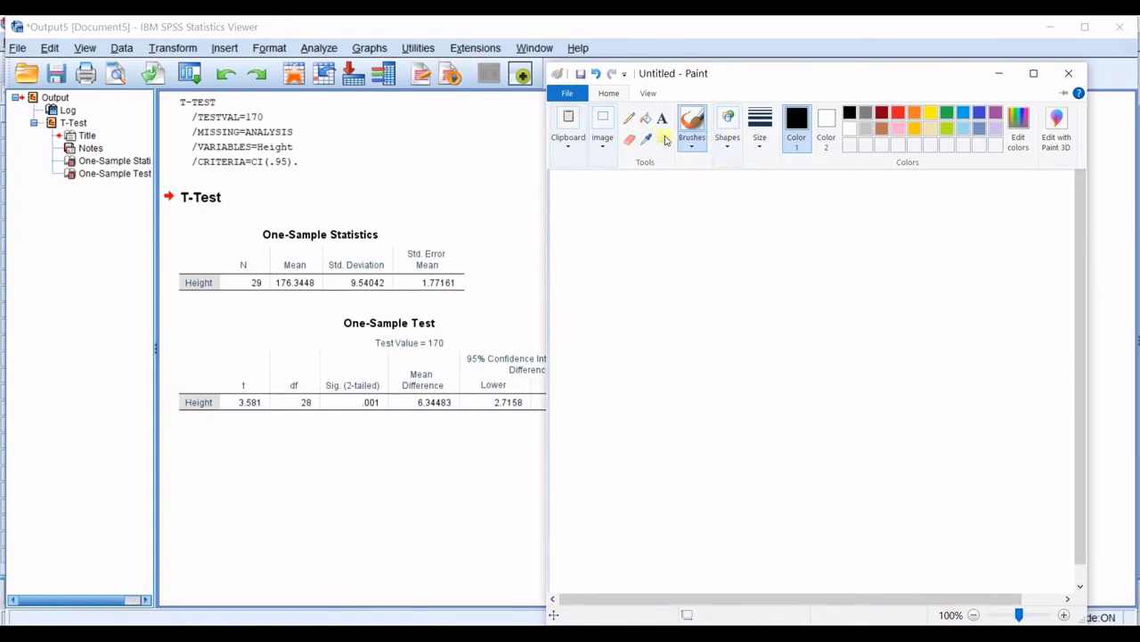
click(629, 118)
drag(630, 212, 629, 249)
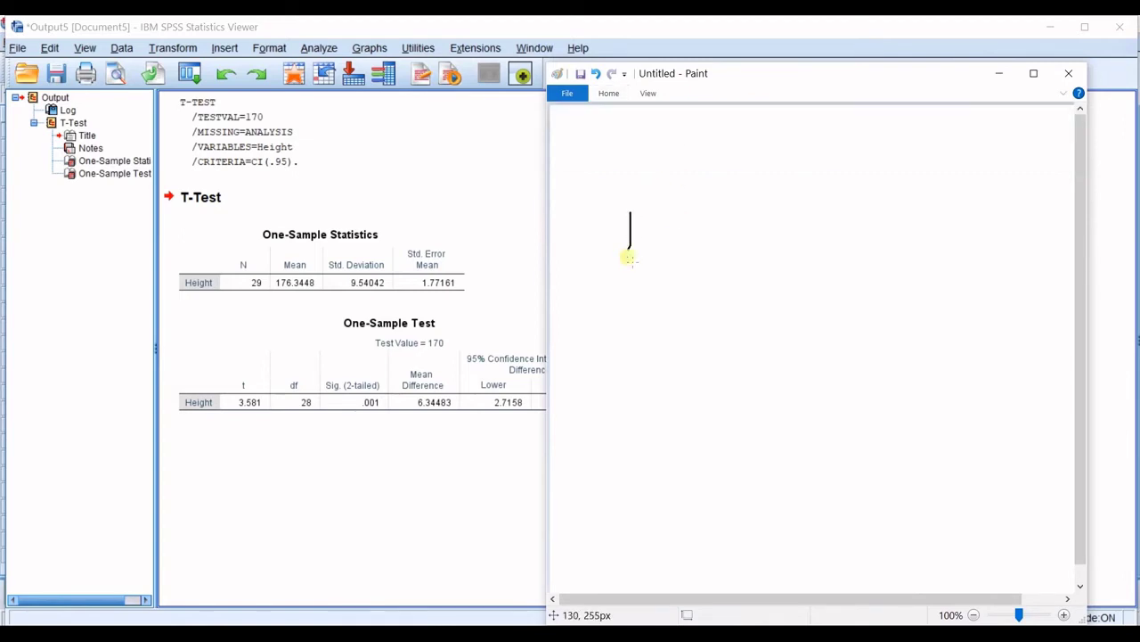
key(ctrl+z)
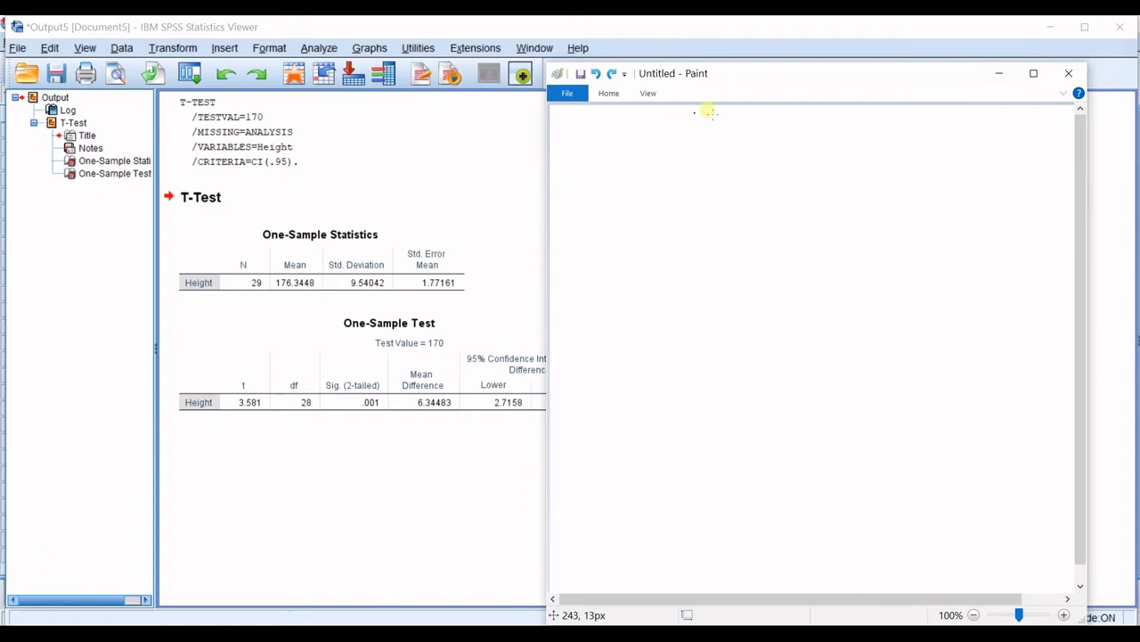
mouse_move(739, 77)
mouse_down()
mouse_move(809, 70)
mouse_move(786, 59)
mouse_up()
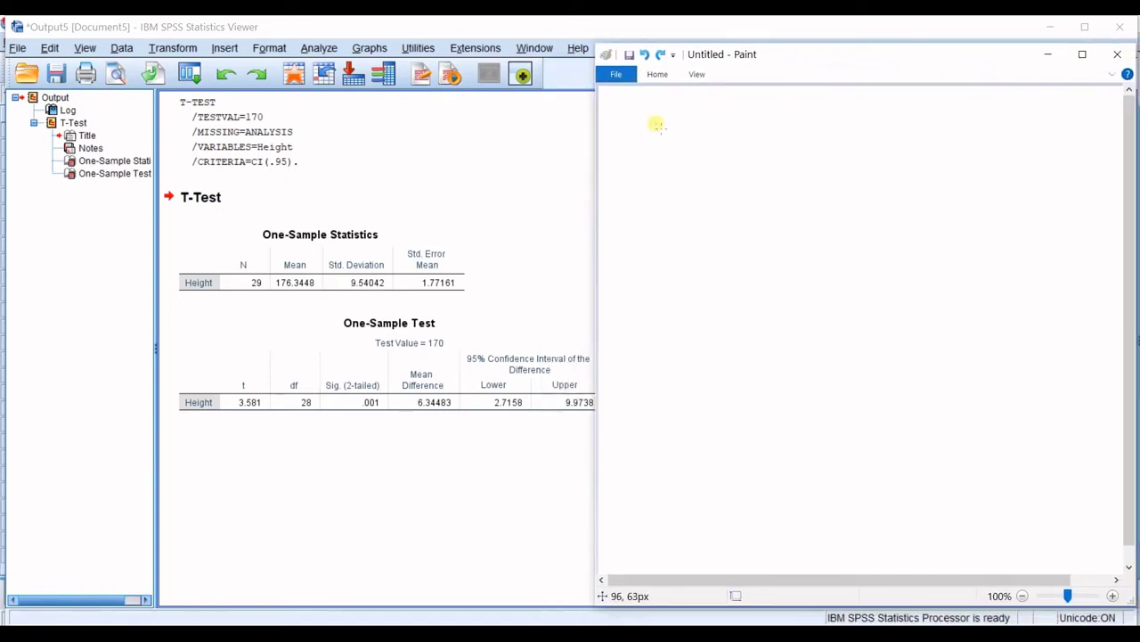
Draw a large bracket and handwrite H0: μs = μc beside it
mouse_move(654, 123)
mouse_down()
mouse_move(678, 343)
mouse_move(707, 341)
mouse_up()
mouse_move(696, 127)
mouse_down()
mouse_move(691, 166)
mouse_move(714, 176)
mouse_up()
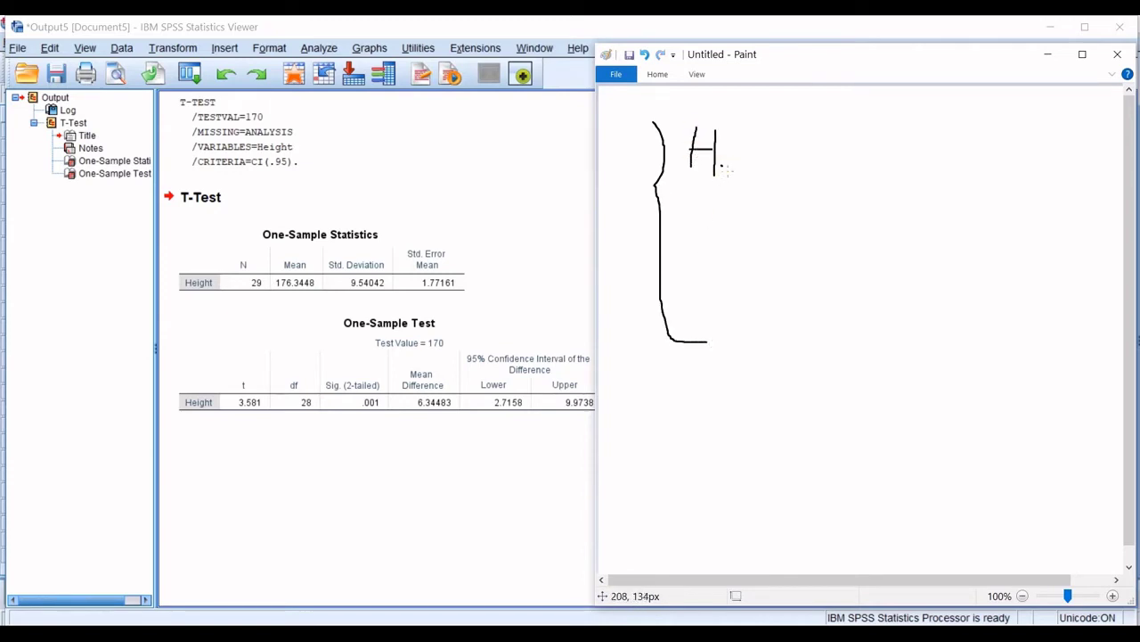
drag(723, 171, 725, 168)
mouse_move(763, 167)
mouse_down()
mouse_move(768, 123)
mouse_move(786, 126)
mouse_up()
mouse_move(824, 161)
mouse_down()
mouse_move(841, 161)
mouse_move(868, 119)
mouse_up()
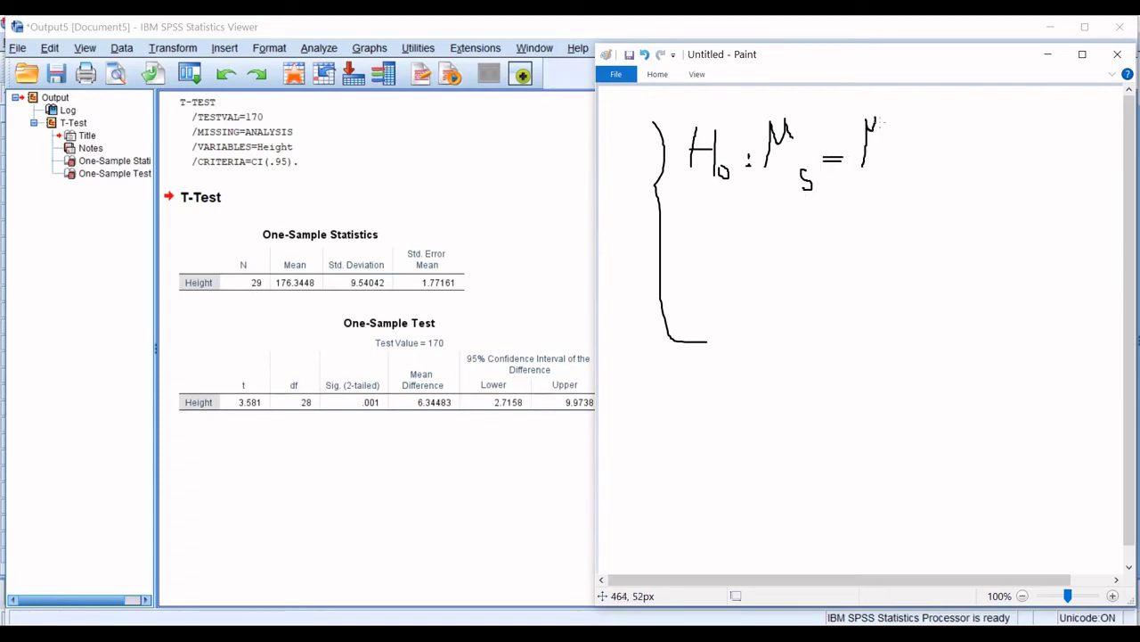
click(892, 167)
drag(889, 164, 881, 175)
Handwrite Ha: μs ≠ μc below H0, then minimize Paint
mouse_move(691, 253)
mouse_down()
mouse_move(714, 297)
mouse_move(724, 275)
mouse_move(732, 295)
mouse_move(727, 283)
mouse_move(771, 303)
mouse_move(777, 288)
mouse_move(784, 308)
mouse_move(826, 290)
mouse_move(849, 265)
mouse_up()
click(797, 270)
click(792, 253)
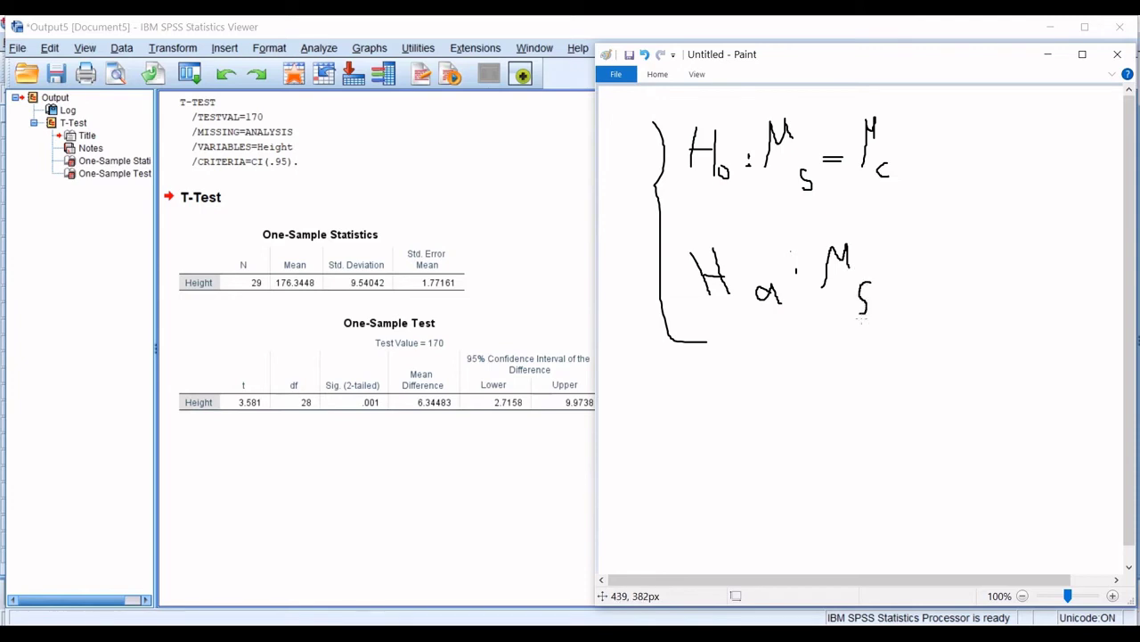
mouse_move(899, 276)
mouse_down()
mouse_move(944, 274)
mouse_move(923, 259)
mouse_move(908, 298)
mouse_up()
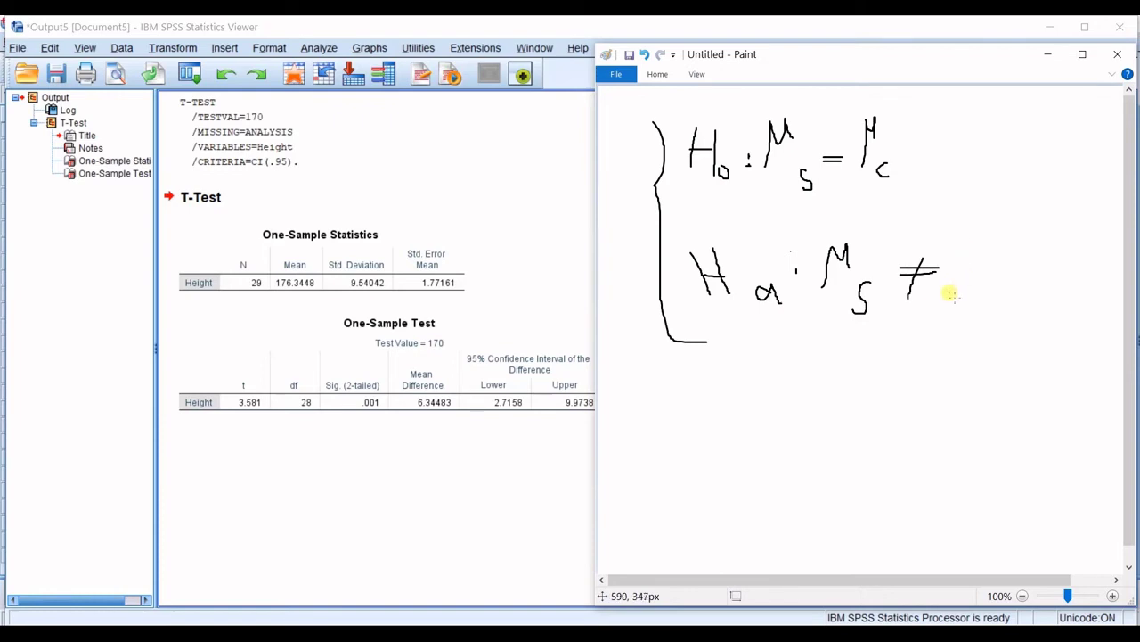
drag(954, 291, 959, 249)
drag(991, 291, 987, 305)
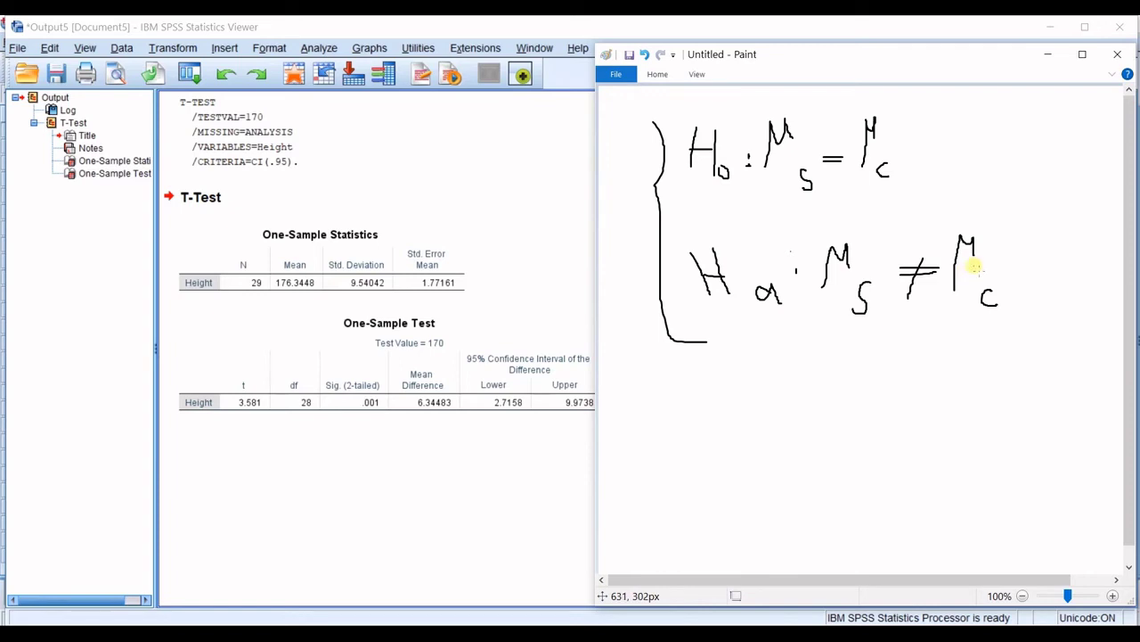
click(1048, 56)
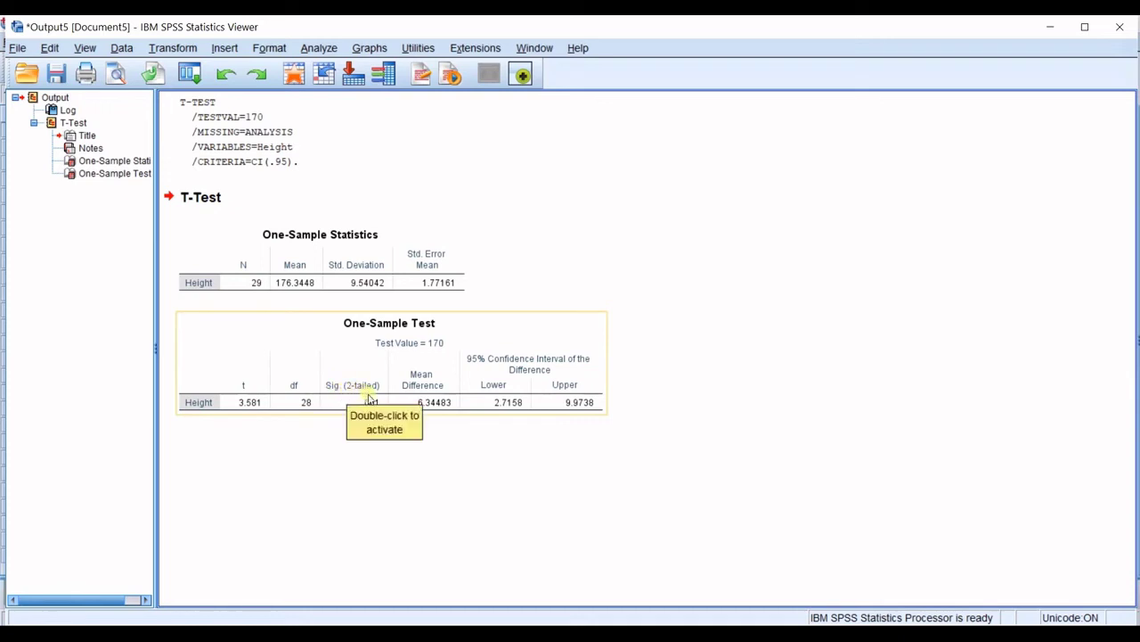
Select the One-Sample Test table in SPSS, then return to the Paint notes
click(565, 326)
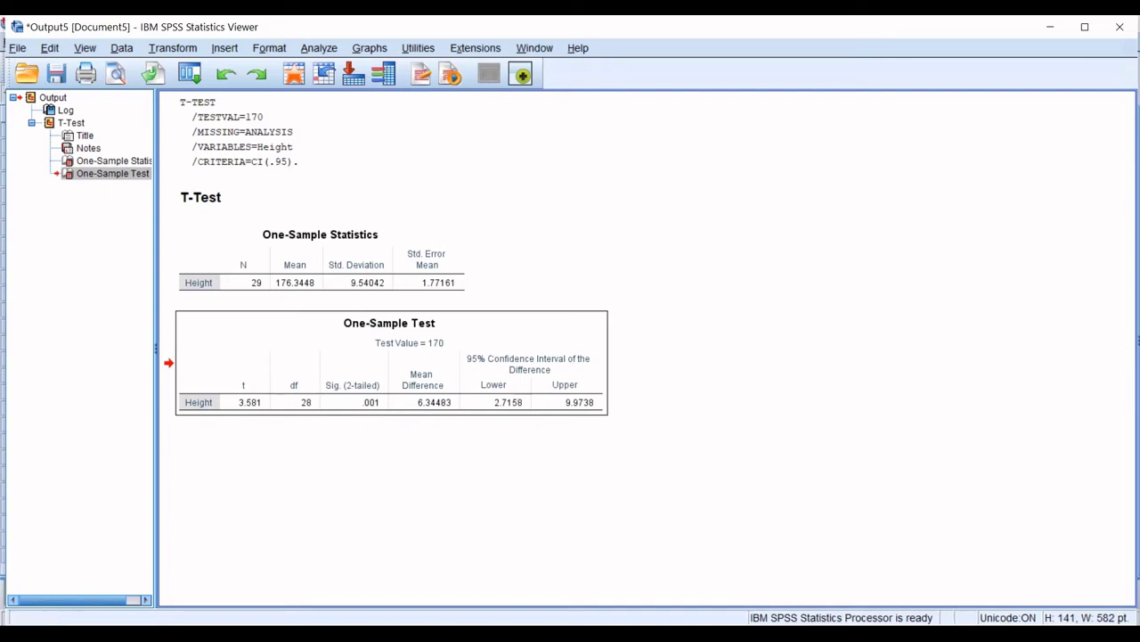
key(alt+Tab)
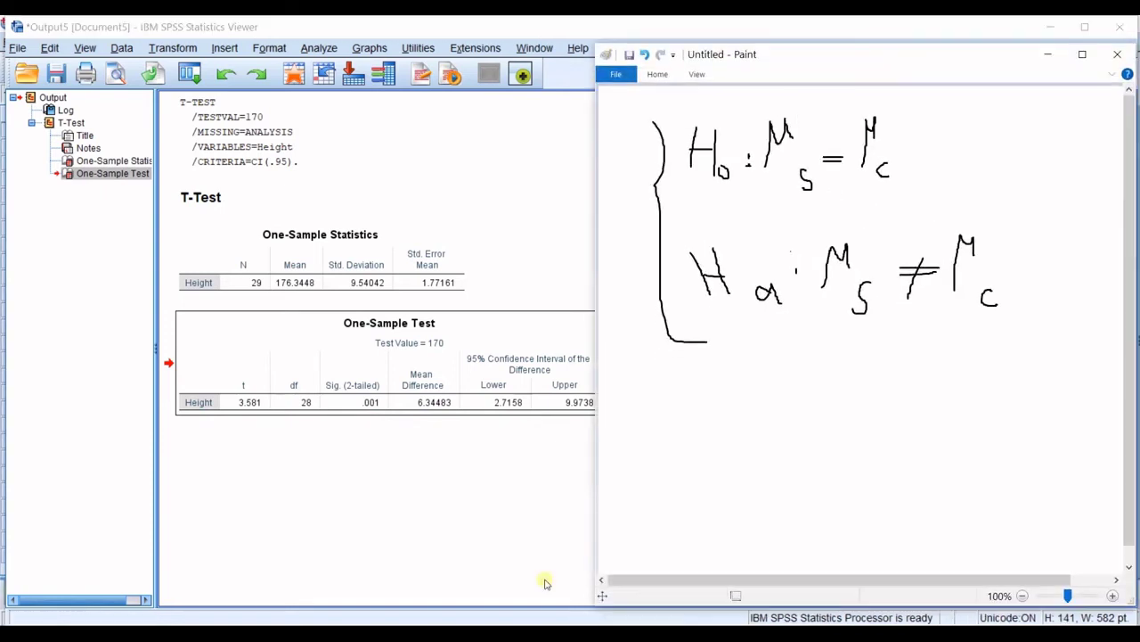
Handwrite 'Pval = 0.001 < 0.05' in indigo beneath the hypotheses
click(660, 75)
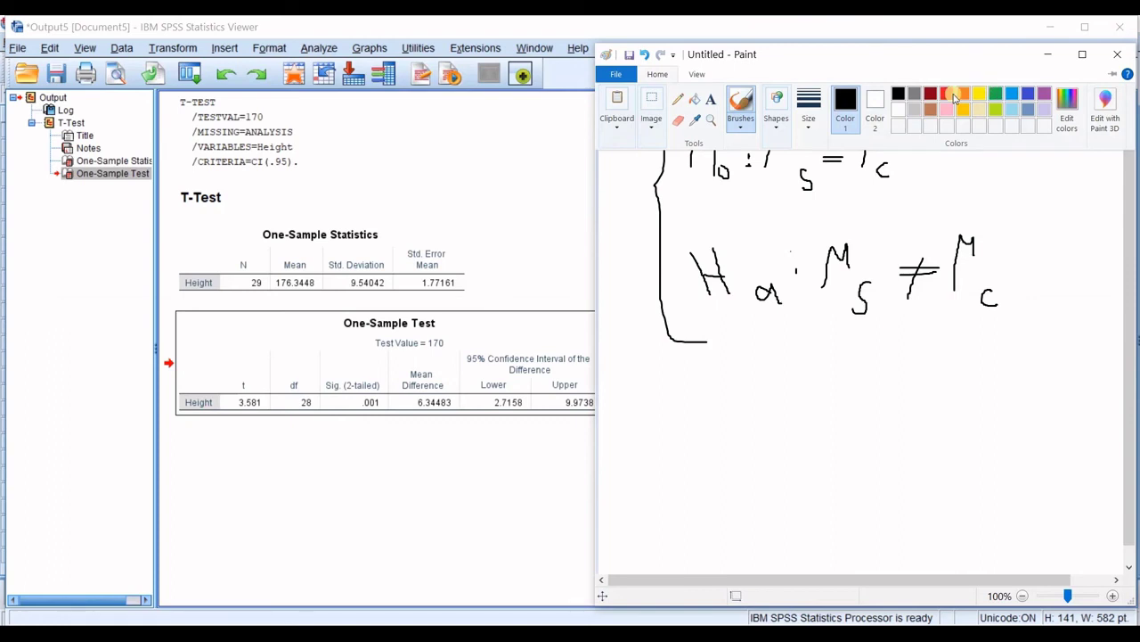
click(1024, 95)
drag(651, 412, 656, 452)
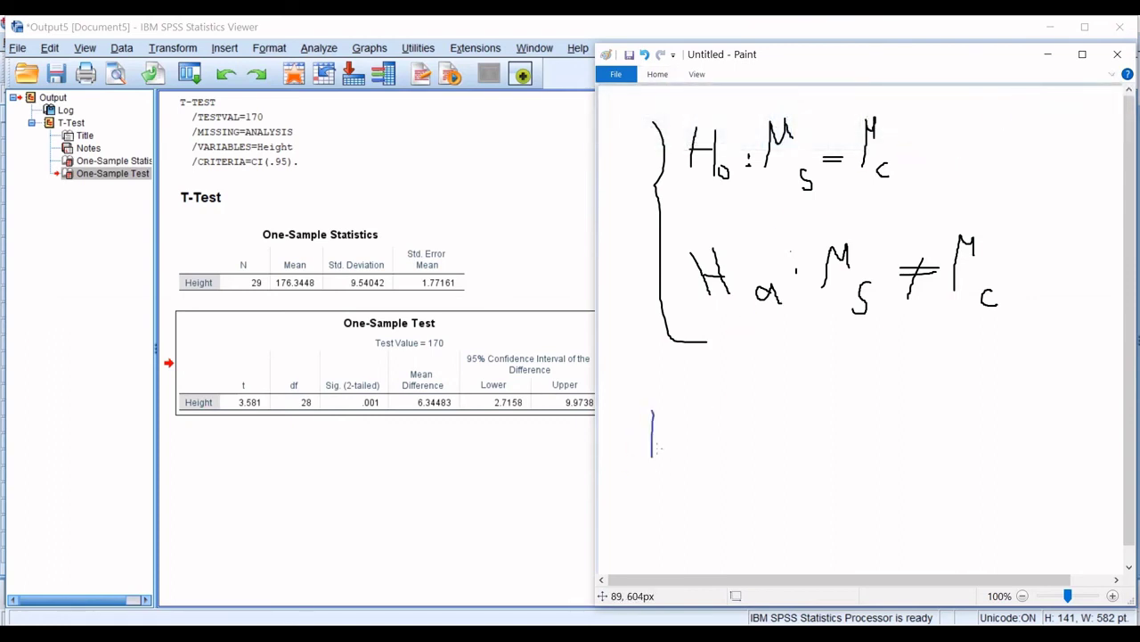
mouse_move(653, 407)
mouse_down()
mouse_move(684, 408)
mouse_move(660, 441)
mouse_move(646, 432)
mouse_move(724, 449)
mouse_move(744, 474)
mouse_up()
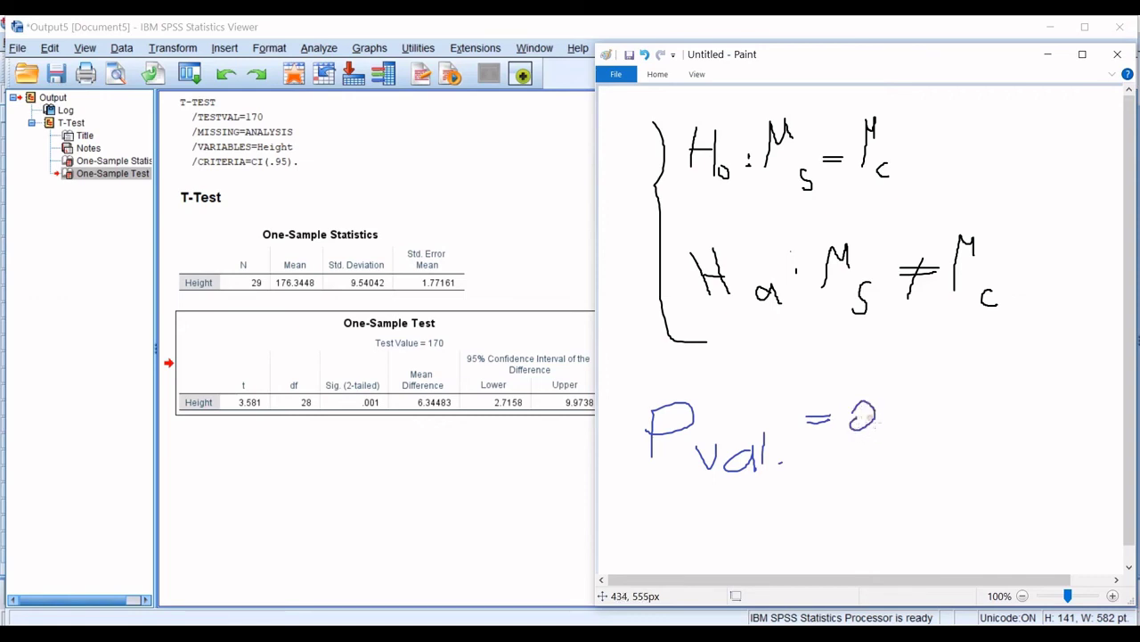
mouse_move(928, 410)
mouse_down()
mouse_move(911, 435)
mouse_move(870, 409)
mouse_move(870, 421)
mouse_move(954, 432)
mouse_up()
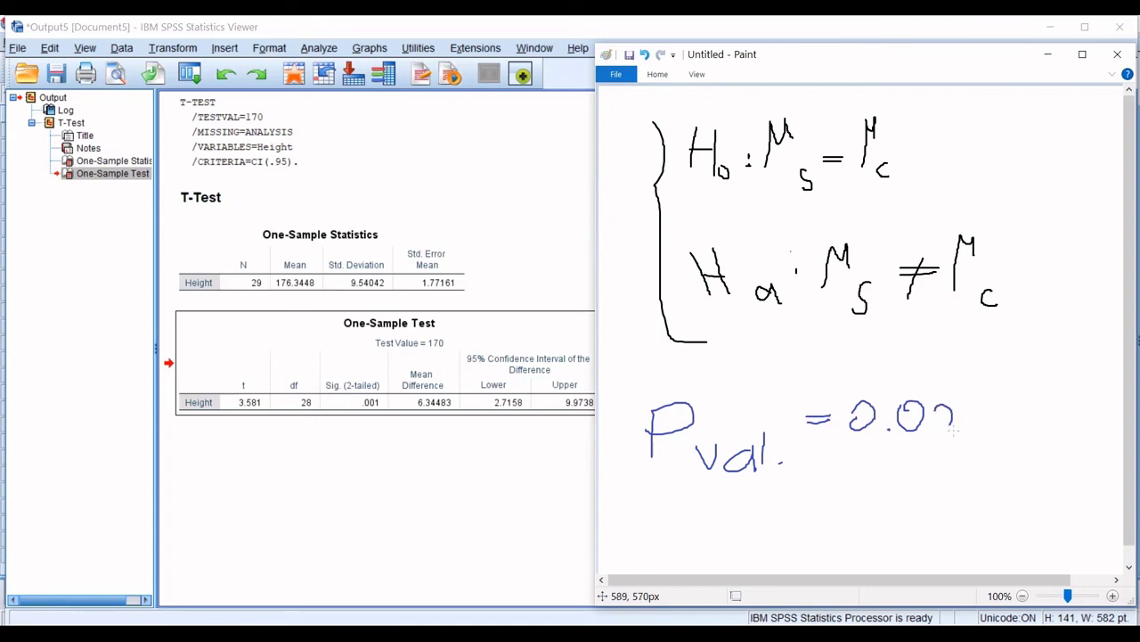
drag(972, 383, 973, 394)
mouse_move(1049, 405)
mouse_down()
mouse_move(1088, 431)
mouse_move(1085, 403)
mouse_move(1097, 392)
mouse_move(1085, 431)
mouse_up()
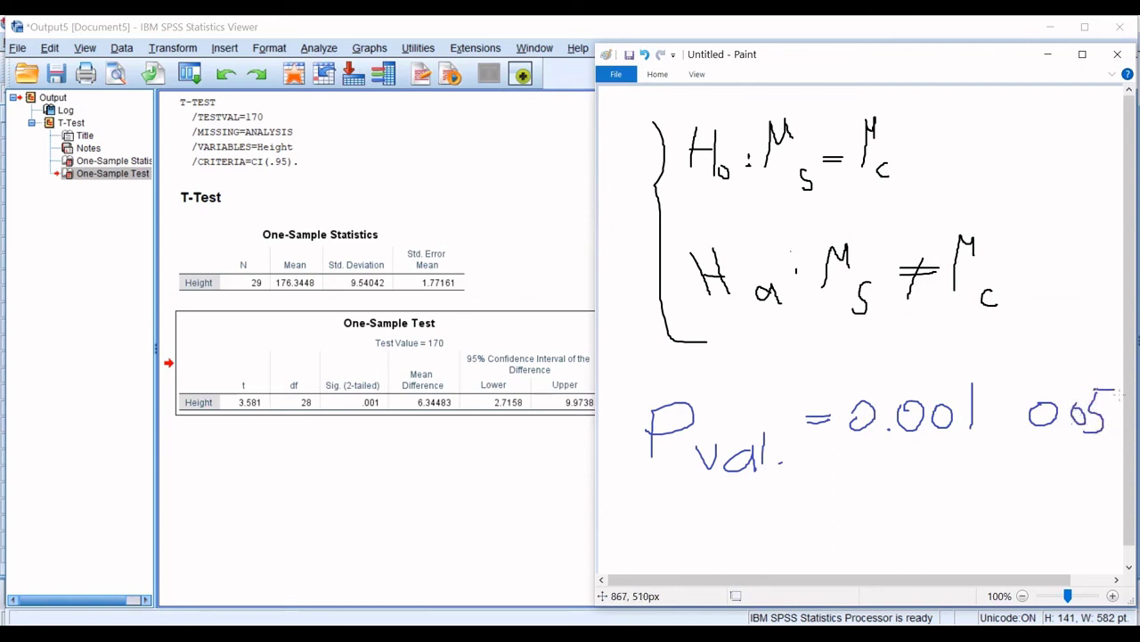
click(1063, 425)
mouse_move(1020, 376)
mouse_down()
mouse_move(987, 430)
mouse_move(1053, 461)
mouse_up()
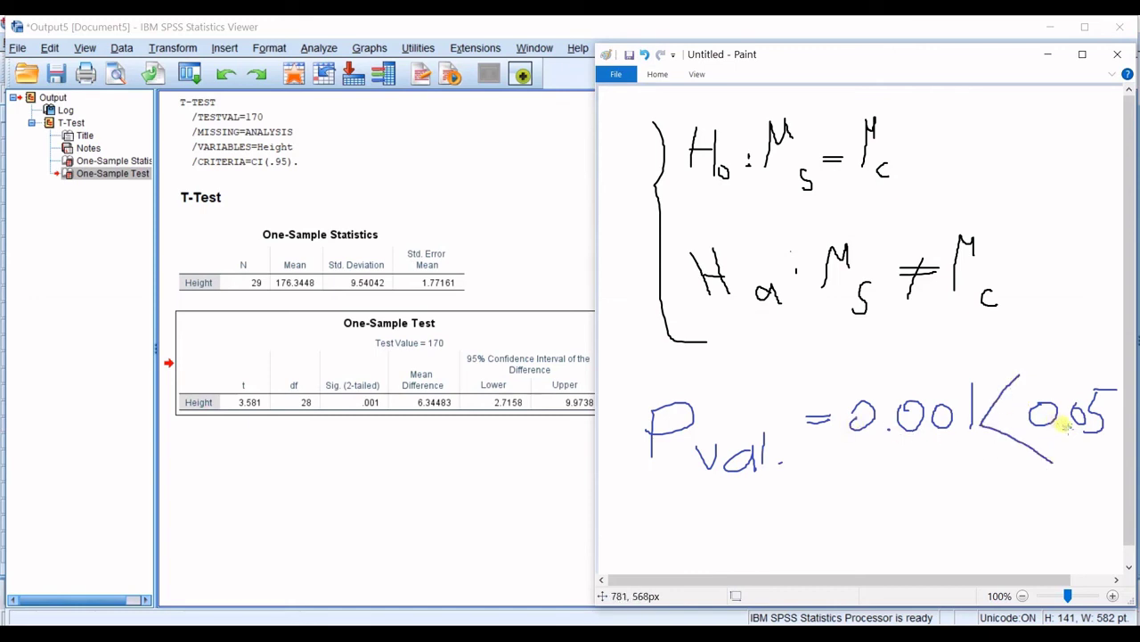
Draw a green check mark beside Ha: μs ≠ μc
click(670, 75)
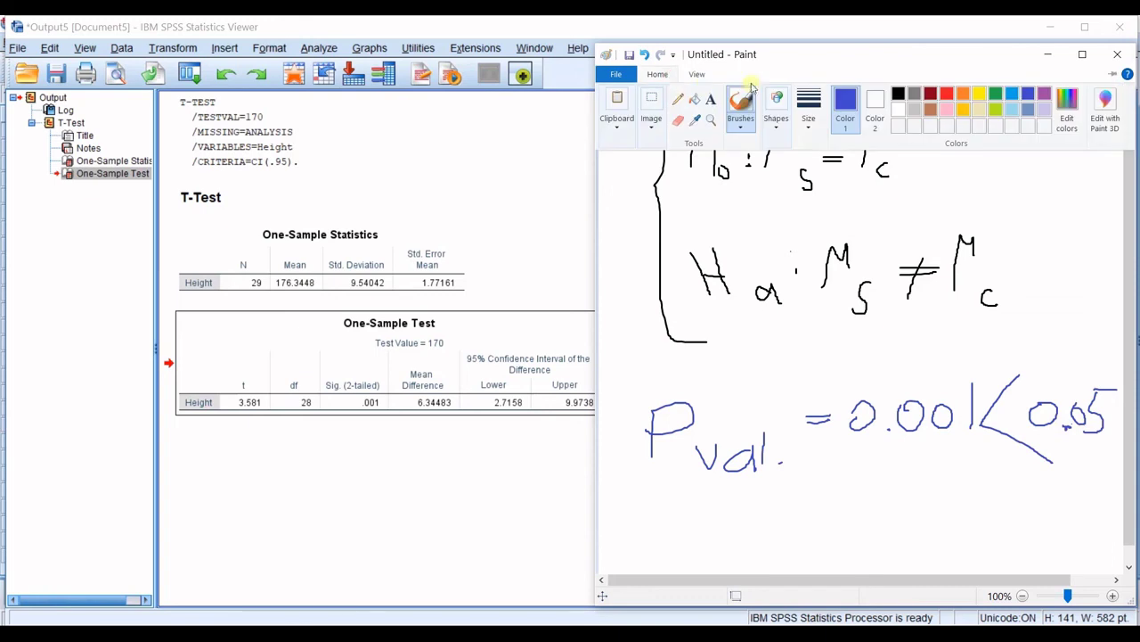
click(995, 93)
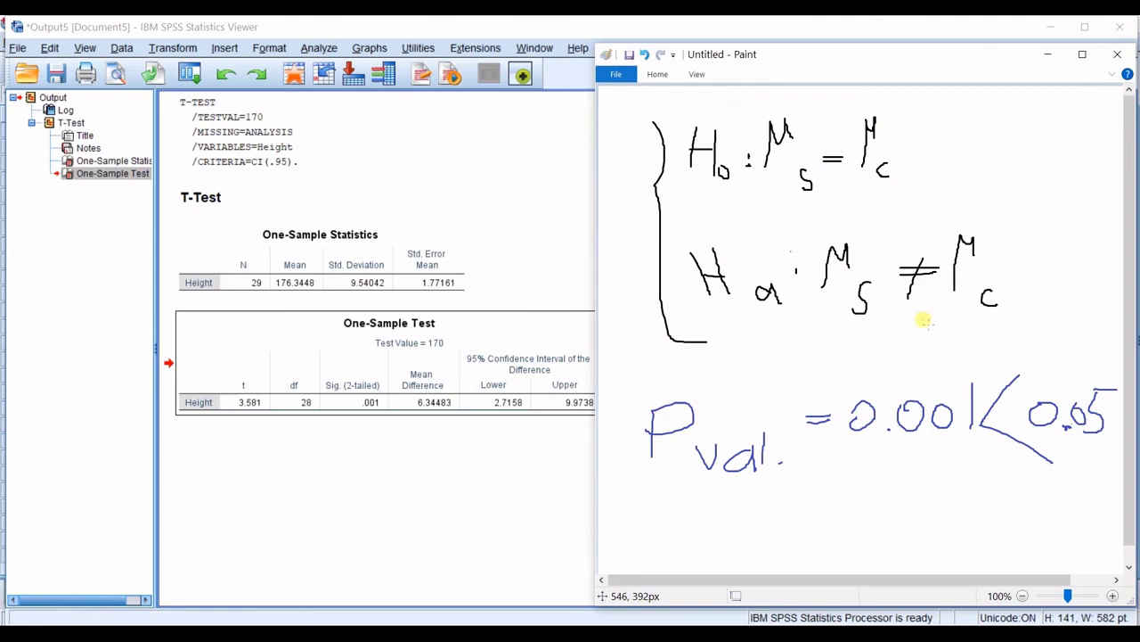
mouse_move(923, 319)
mouse_down()
mouse_move(946, 344)
mouse_move(1042, 255)
mouse_up()
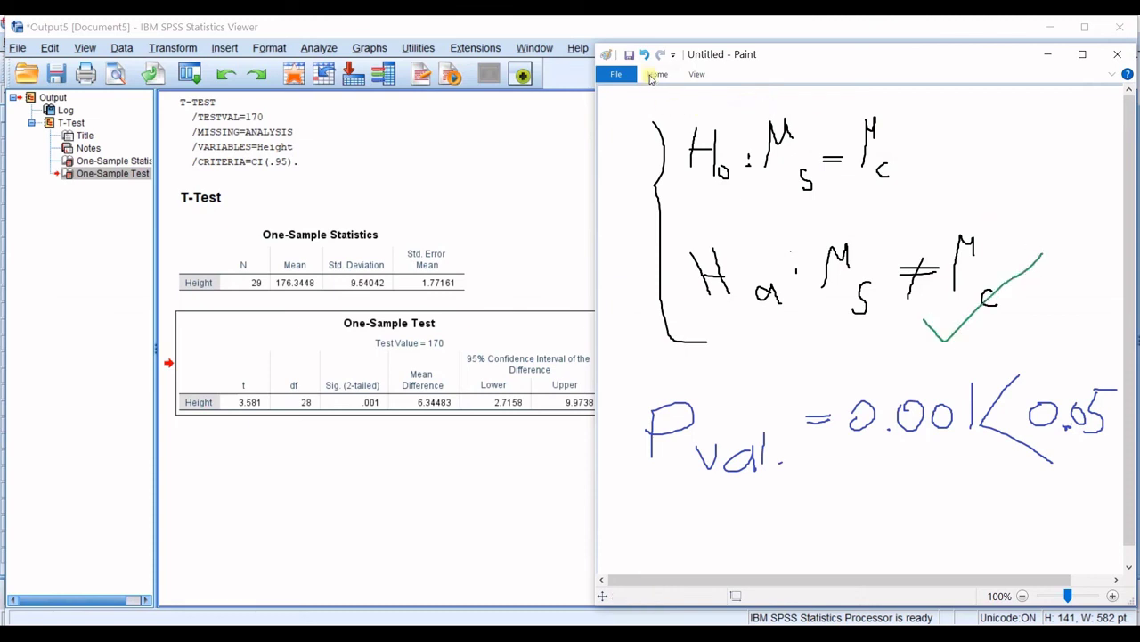
Draw a red cross beside H0 to reject the null hypothesis
click(657, 74)
click(949, 94)
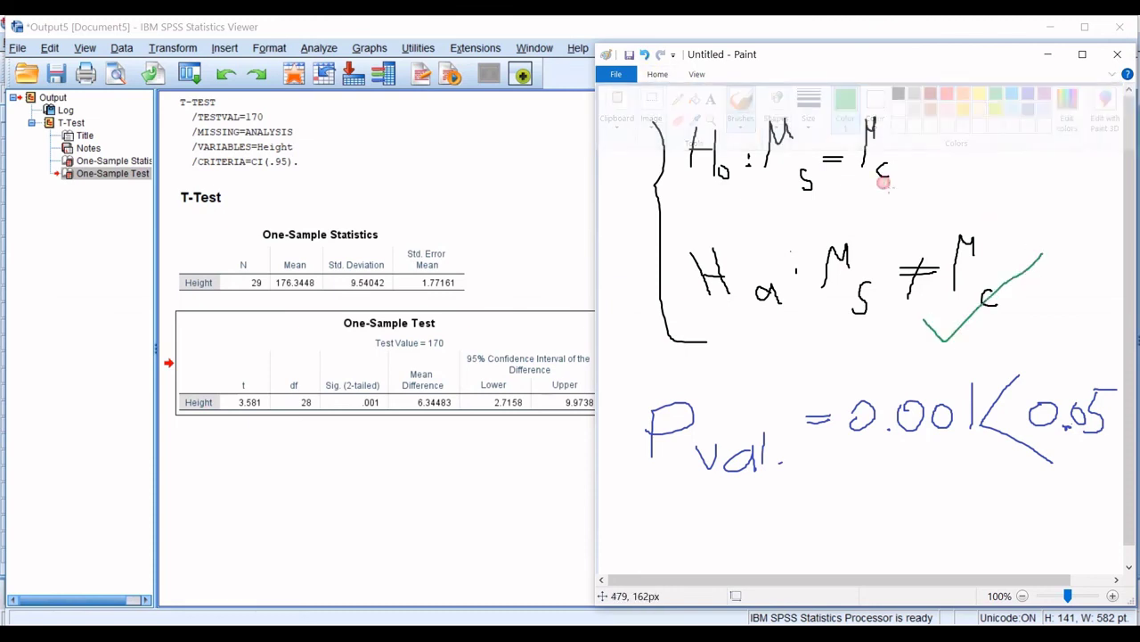
mouse_move(946, 153)
mouse_down()
mouse_move(920, 185)
mouse_move(941, 149)
mouse_move(970, 175)
mouse_up()
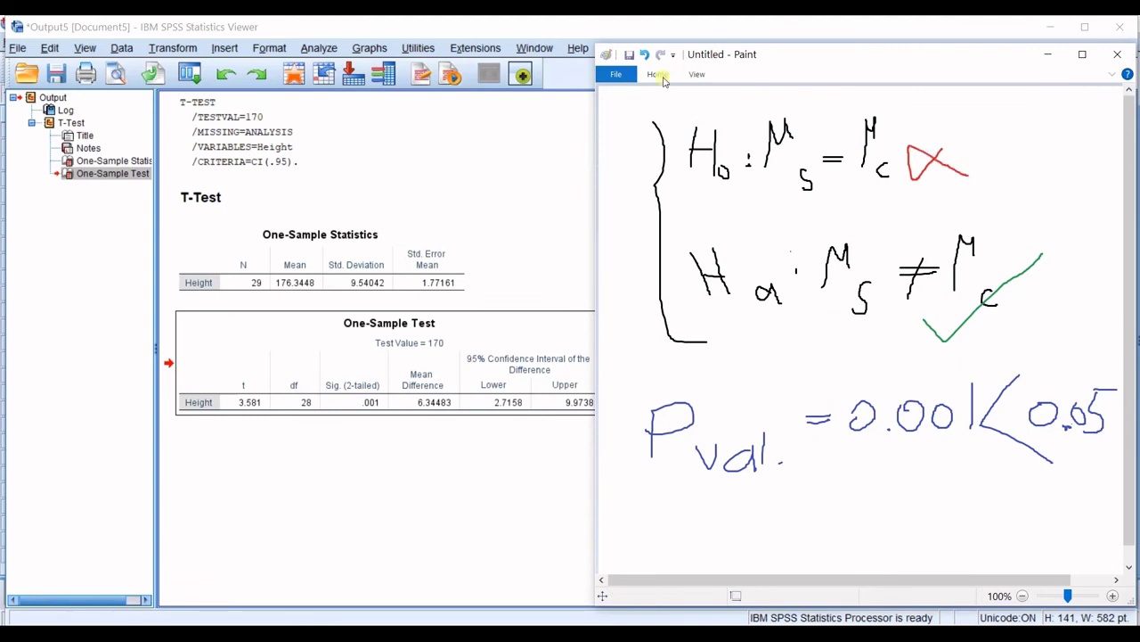
click(1057, 57)
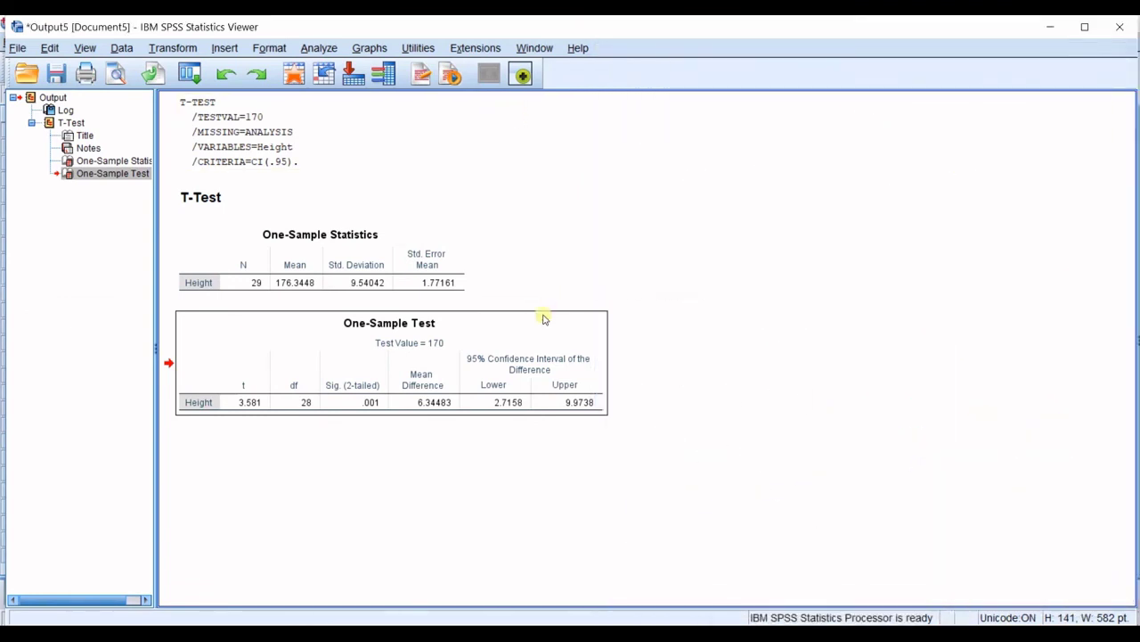
click(342, 426)
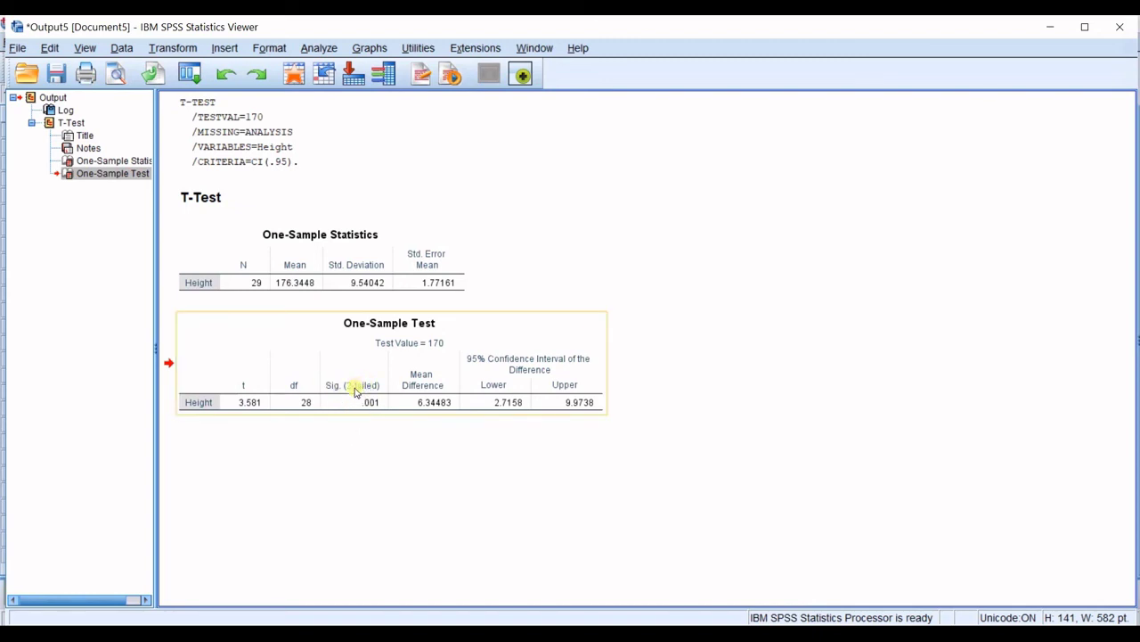
click(356, 400)
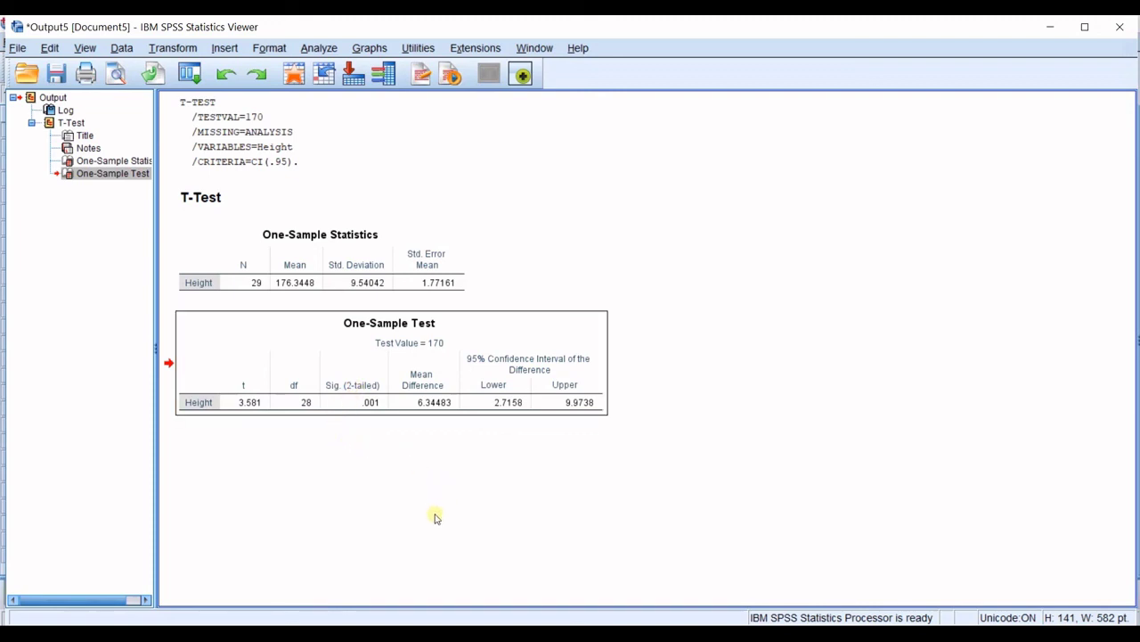